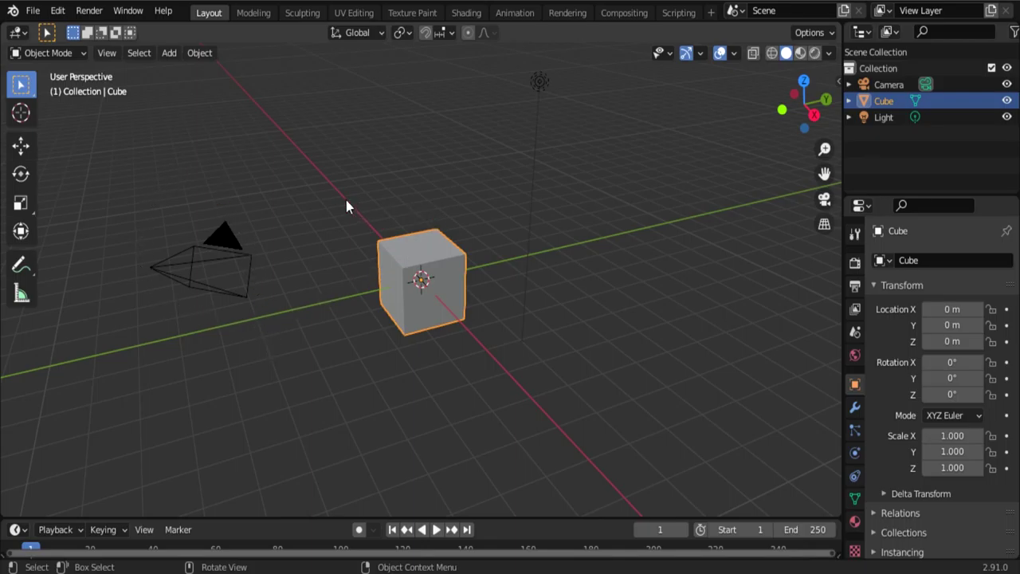
- Box-select the default Camera, Cube and Light and delete all three
{"action": "left_click_drag", "start_coordinate": [149, 213], "coordinate": [661, 267]}
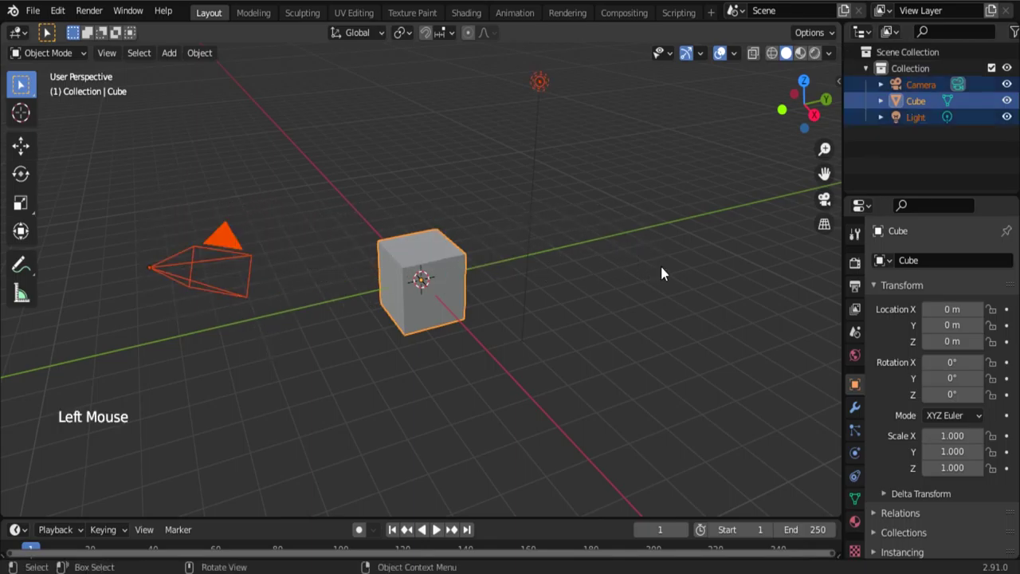
{"action": "key", "text": "x"}
{"action": "left_click", "coordinate": [661, 268]}
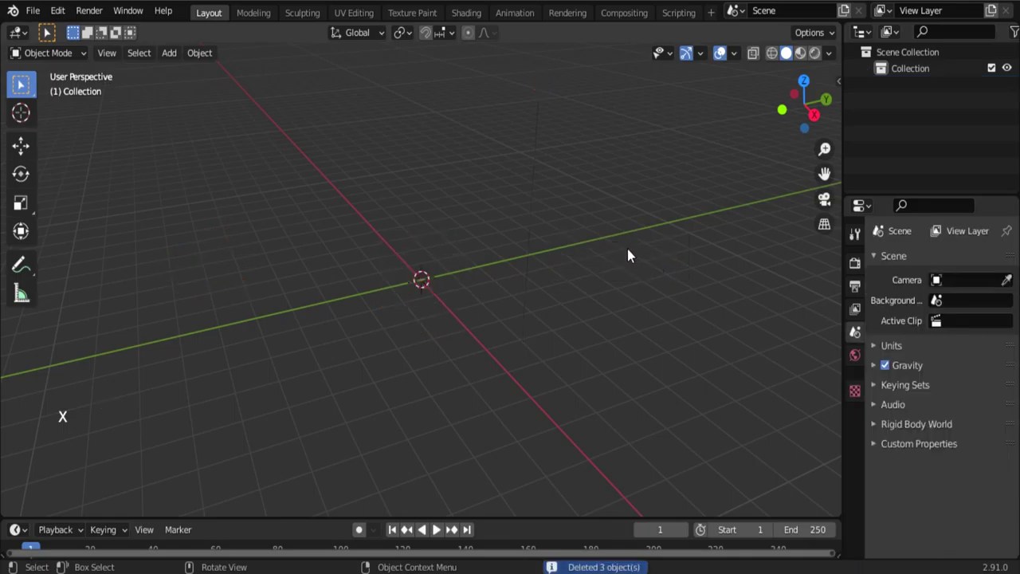
- Add a mesh cube, scale it uniformly to 3.519, and enter Edit Mode on it
{"action": "middle_click_drag", "start_coordinate": [564, 227], "coordinate": [515, 230]}
{"action": "key", "text": "shift+a"}
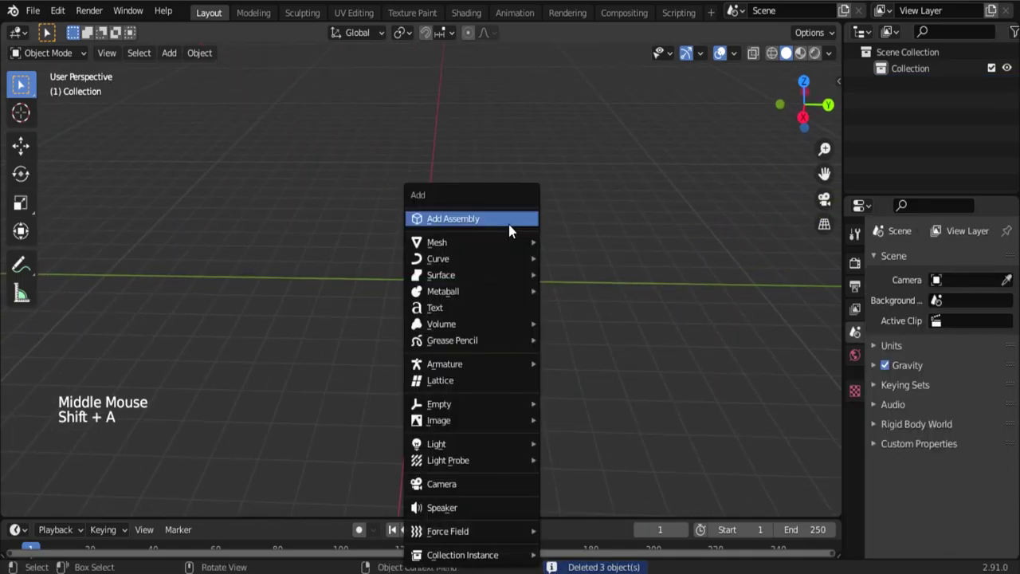
{"action": "mouse_move", "coordinate": [499, 244]}
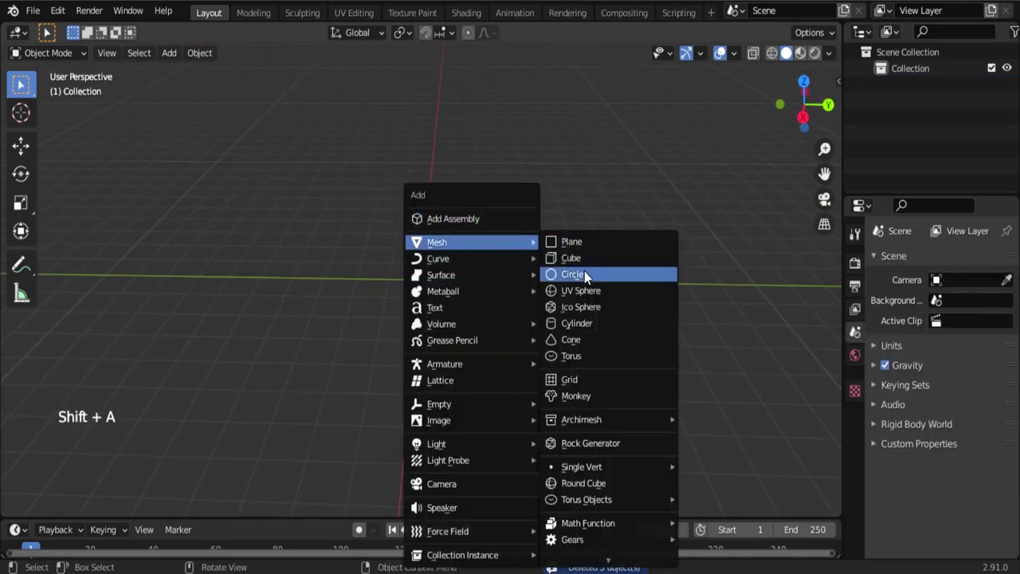
{"action": "left_click", "coordinate": [582, 258]}
{"action": "key", "text": "s"}
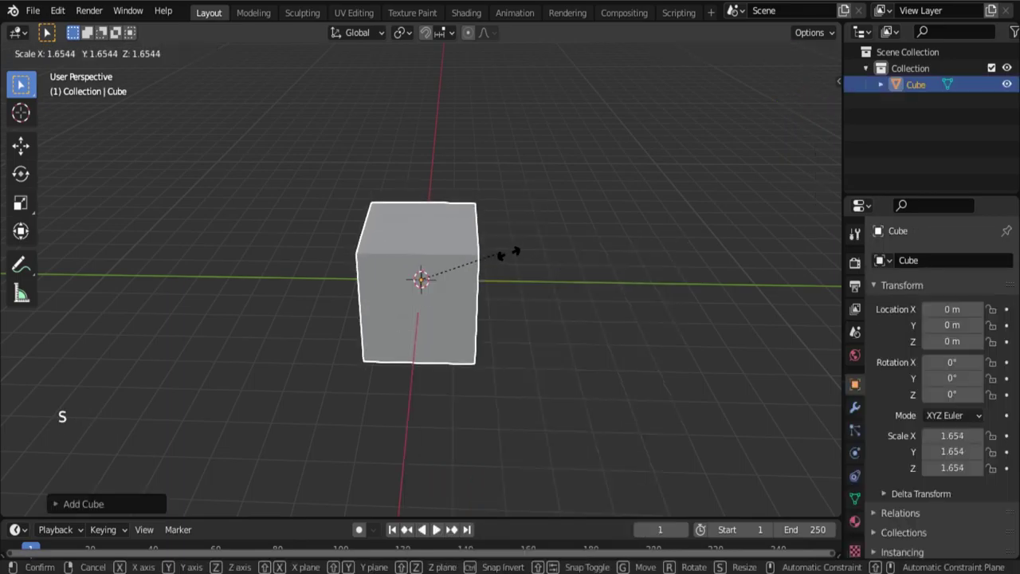
{"action": "left_click", "coordinate": [586, 262]}
{"action": "middle_click_drag", "start_coordinate": [587, 262], "coordinate": [717, 281]}
{"action": "scroll", "coordinate": [735, 259], "scroll_direction": "up", "scroll_amount": 1}
{"action": "scroll", "coordinate": [735, 259], "scroll_direction": "down", "scroll_amount": 1}
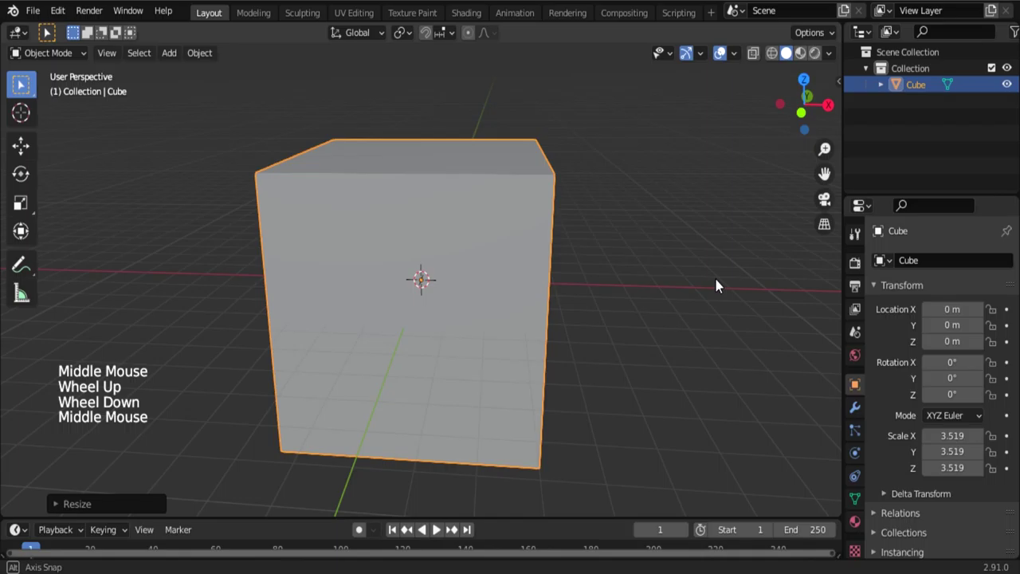
{"action": "key", "text": "Tab"}
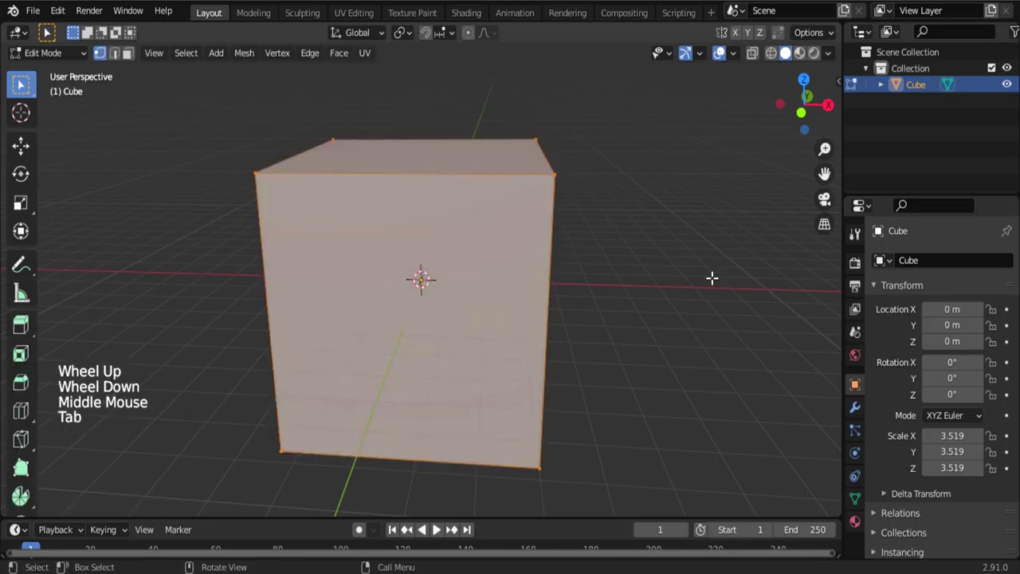
- In Edge select mode, bevel the cube's top edge fully into a sloped face
{"action": "left_click", "coordinate": [116, 54]}
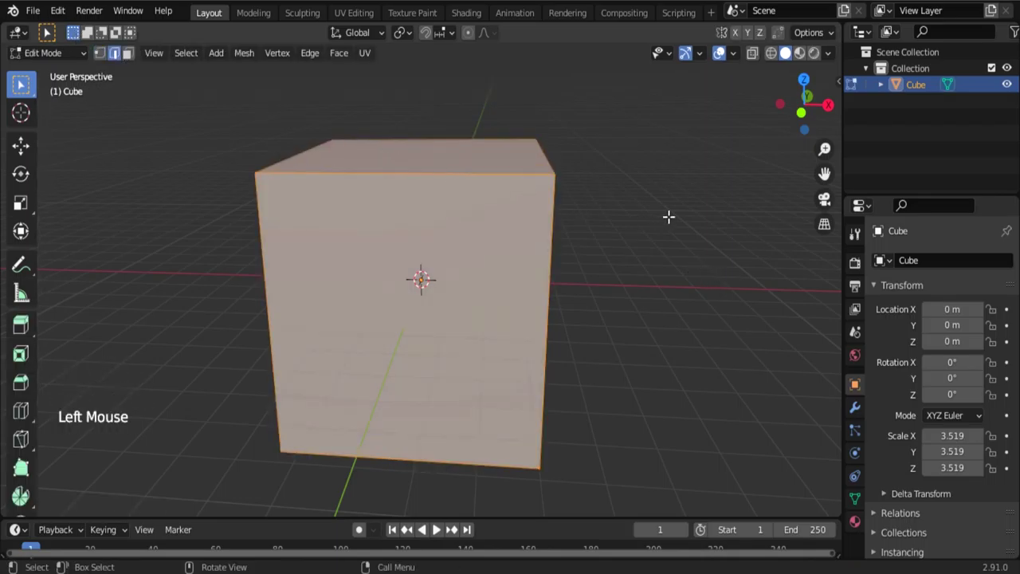
{"action": "middle_click_drag", "start_coordinate": [562, 164], "coordinate": [511, 203]}
{"action": "key", "text": "ctrl"}
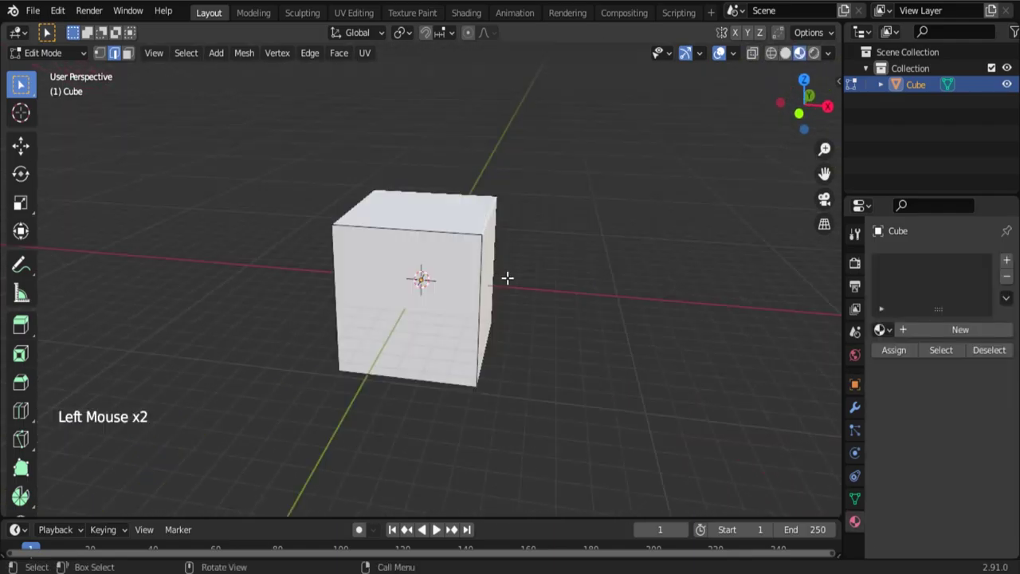
{"action": "middle_click_drag", "start_coordinate": [505, 278], "coordinate": [510, 301]}
{"action": "key", "text": "ctrl"}
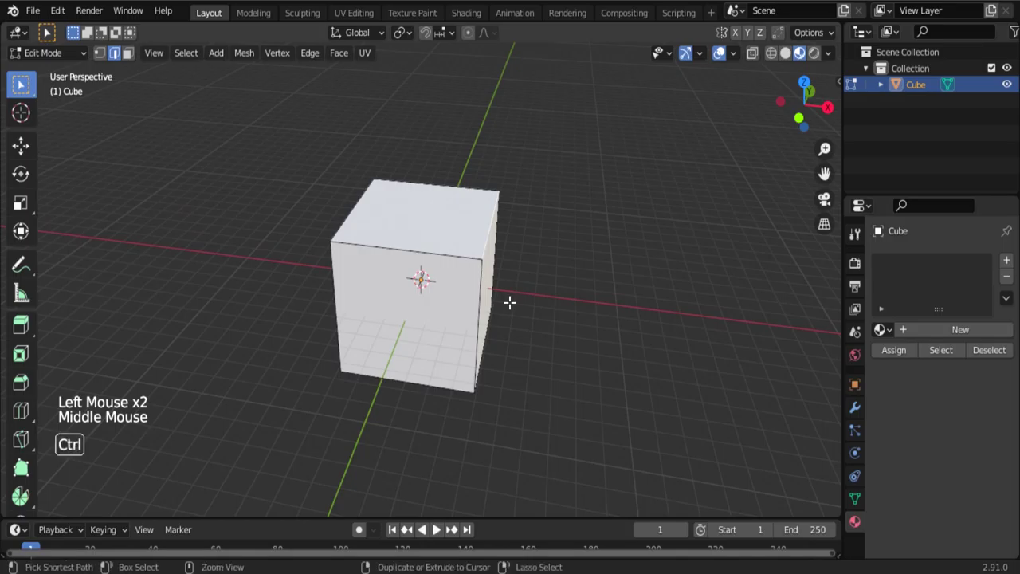
{"action": "key", "text": "ctrl+b"}
{"action": "left_click", "coordinate": [622, 64]}
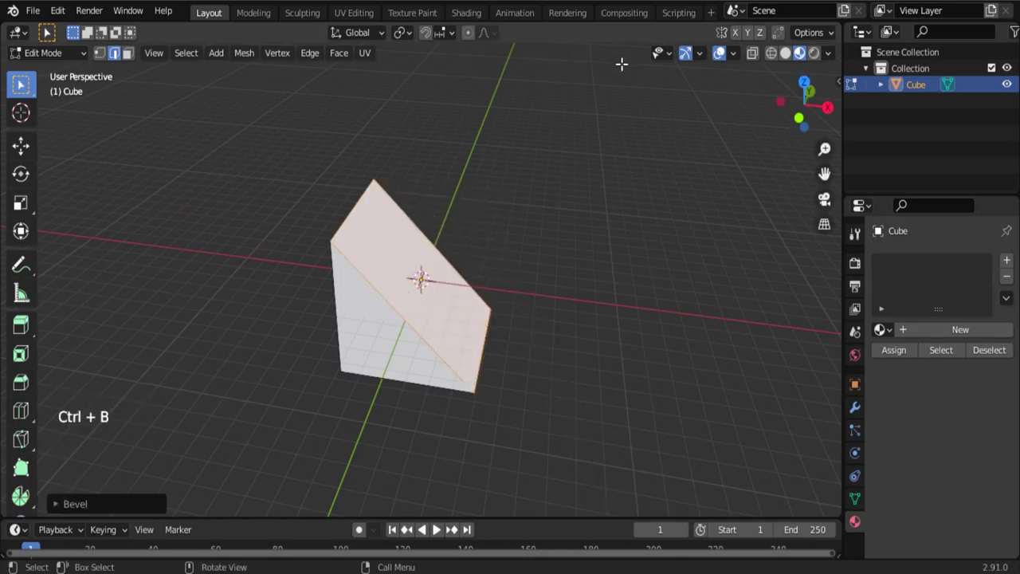
- Change the viewport shading and bring up the wedge's Material properties
{"action": "left_click", "coordinate": [800, 53]}
{"action": "middle_click_drag", "start_coordinate": [614, 151], "coordinate": [550, 90]}
{"action": "key", "text": "z"}
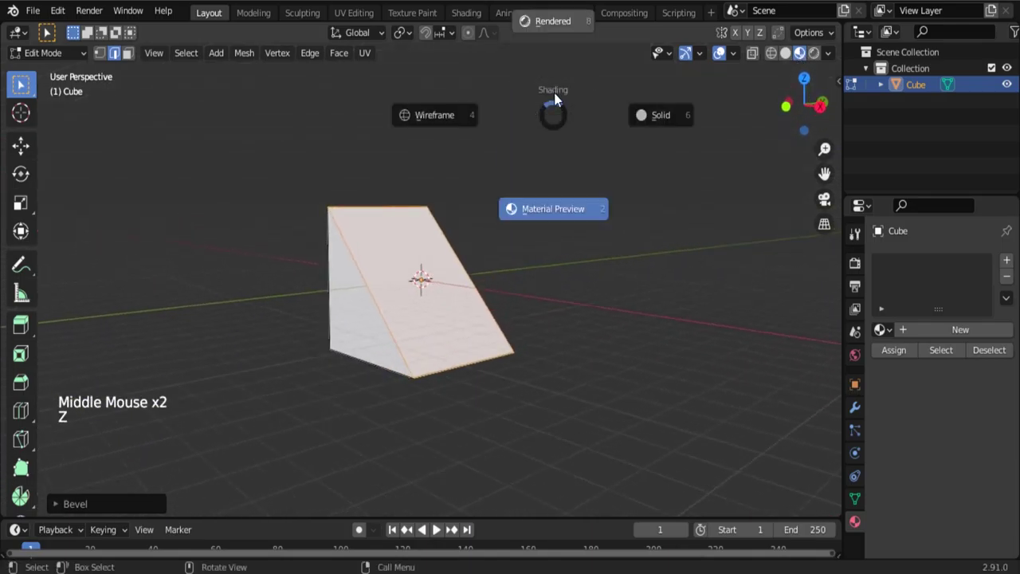
{"action": "mouse_move", "coordinate": [518, 212]}
{"action": "middle_mouse_down"}
{"action": "mouse_move", "coordinate": [613, 152]}
{"action": "mouse_move", "coordinate": [562, 252]}
{"action": "middle_mouse_up"}
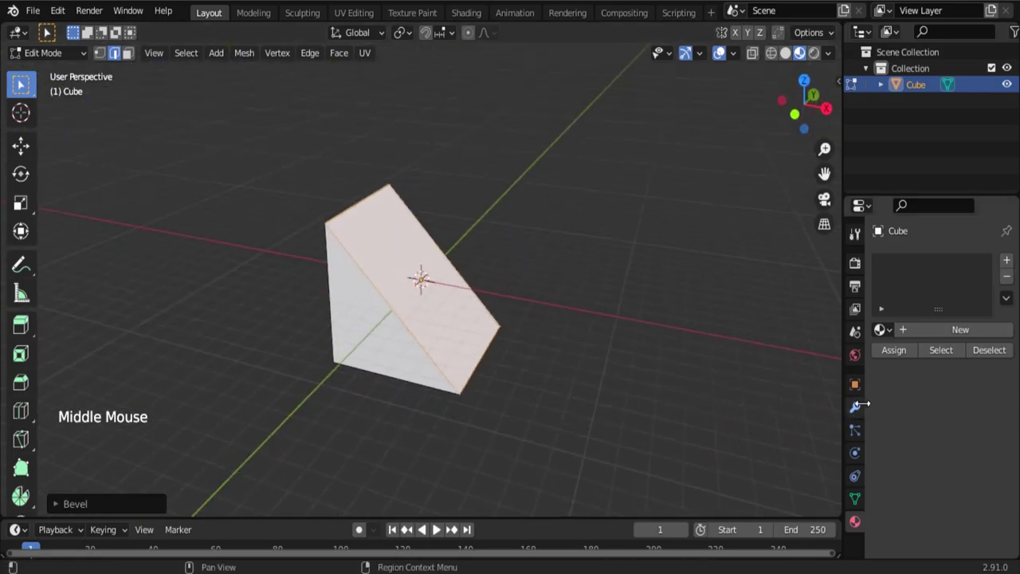
{"action": "left_click", "coordinate": [855, 527]}
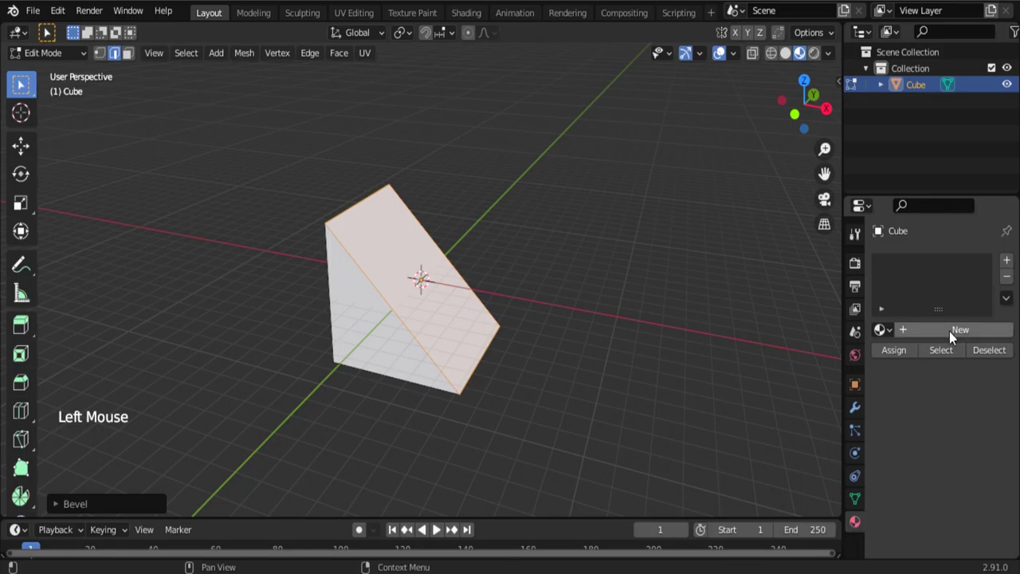
- Create Material.001 with a bright green Base Color, then return to Object Mode
{"action": "left_click", "coordinate": [949, 332]}
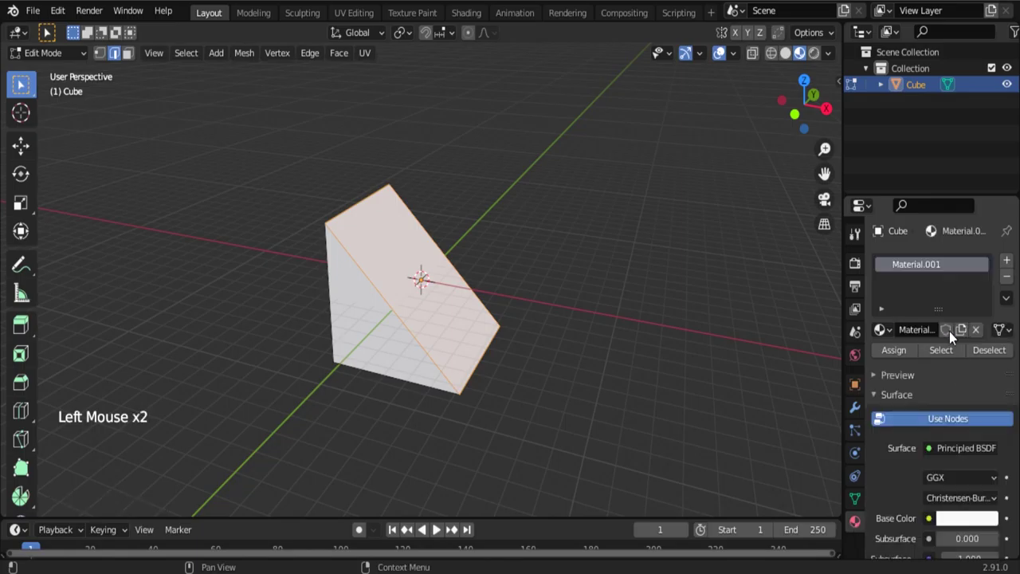
{"action": "left_click", "coordinate": [968, 519]}
{"action": "left_click", "coordinate": [878, 319]}
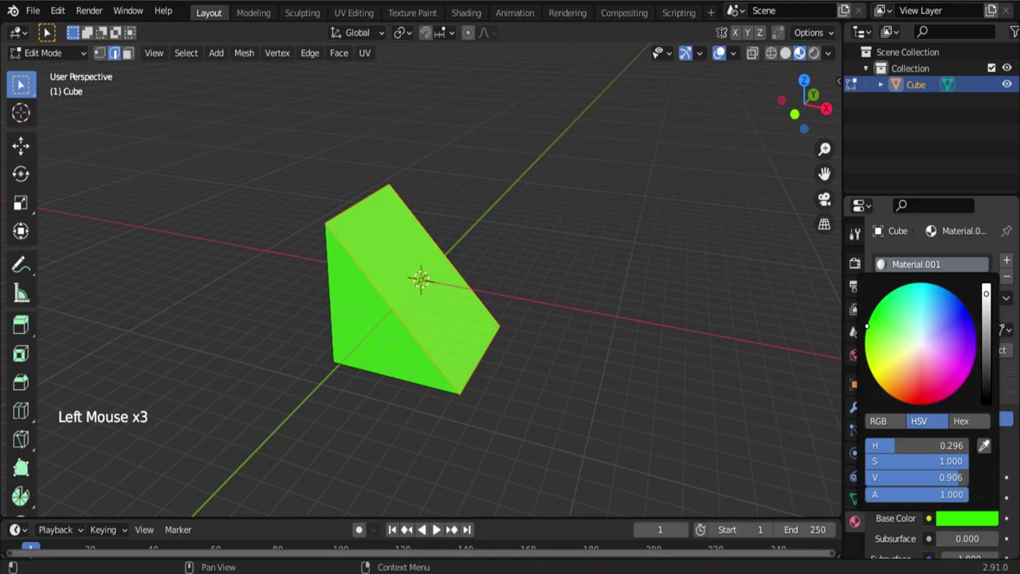
{"action": "mouse_move", "coordinate": [867, 325]}
{"action": "left_mouse_down"}
{"action": "mouse_move", "coordinate": [885, 315]}
{"action": "mouse_move", "coordinate": [870, 318]}
{"action": "mouse_move", "coordinate": [877, 338]}
{"action": "mouse_move", "coordinate": [889, 308]}
{"action": "mouse_move", "coordinate": [873, 311]}
{"action": "left_mouse_up"}
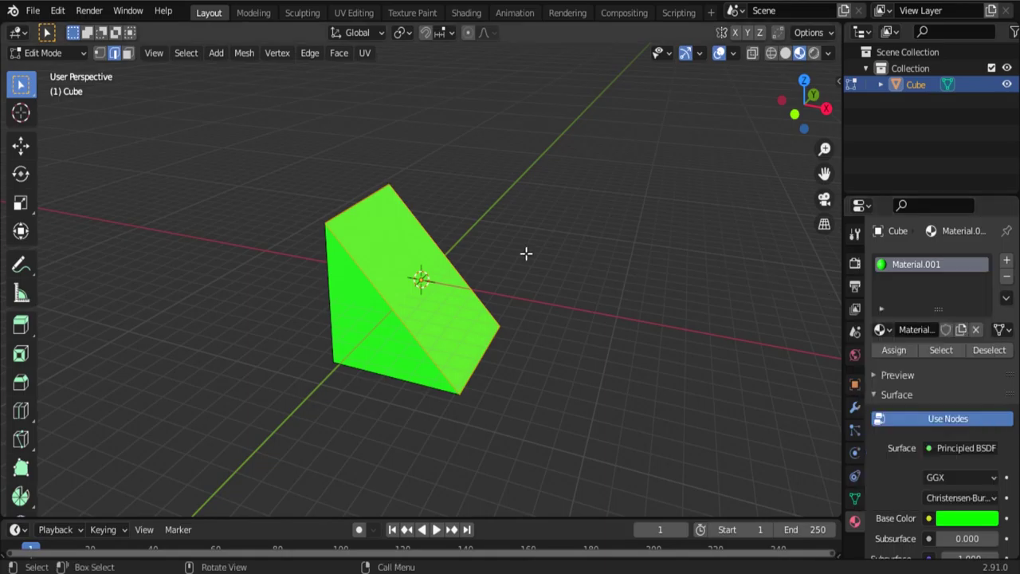
{"action": "left_click", "coordinate": [577, 271]}
{"action": "key", "text": "Tab"}
- Apply Shade Smooth to the green wedge
{"action": "scroll", "coordinate": [577, 269], "scroll_direction": "up", "scroll_amount": 1}
{"action": "middle_click_drag", "start_coordinate": [577, 268], "coordinate": [624, 260]}
{"action": "right_click", "coordinate": [444, 221]}
{"action": "left_click", "coordinate": [445, 219]}
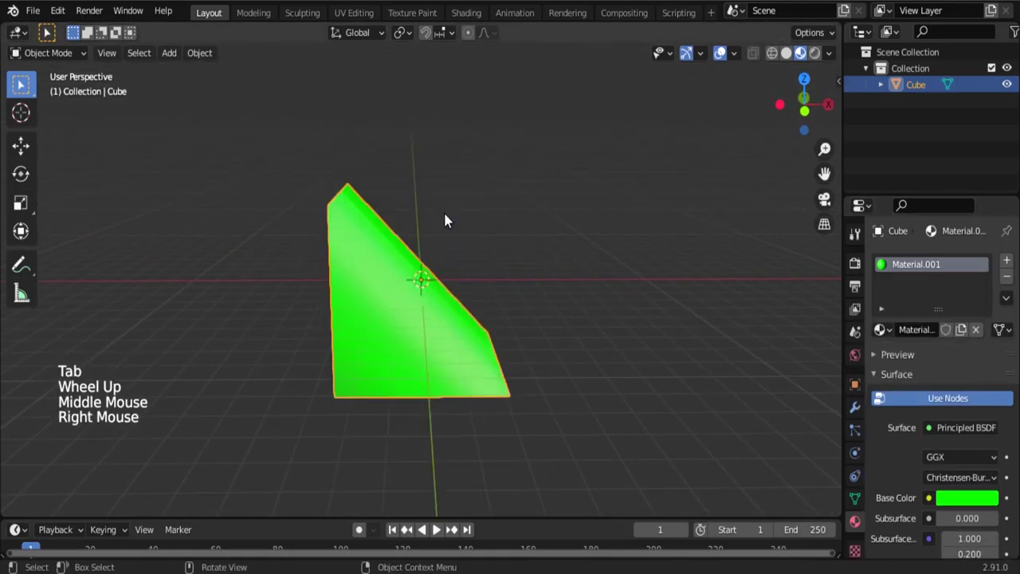
- Enable Auto Smooth at 30° in the wedge's Object Data Normals settings
{"action": "left_click", "coordinate": [855, 499]}
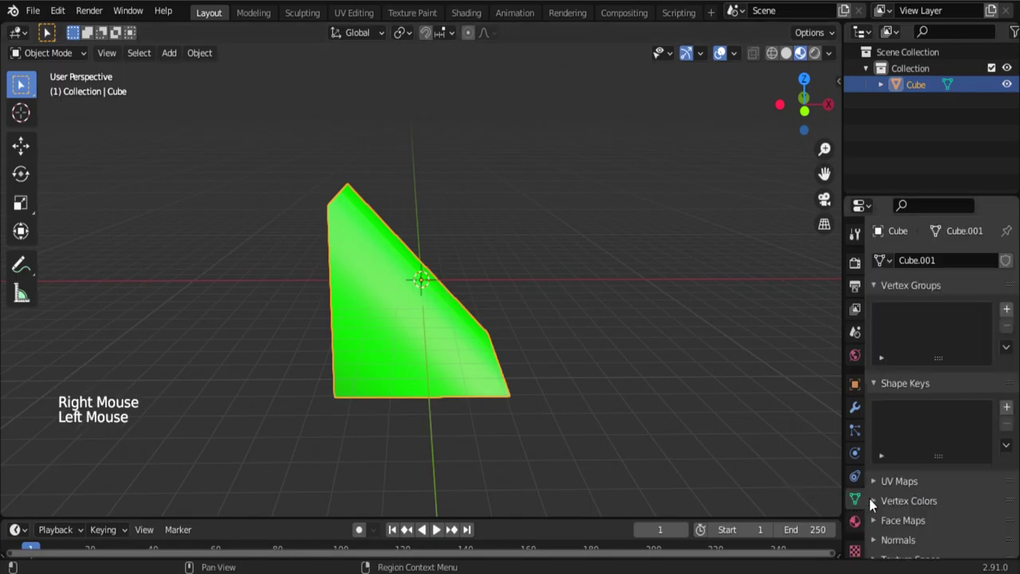
{"action": "scroll", "coordinate": [886, 480], "scroll_direction": "down", "scroll_amount": 3}
{"action": "left_click", "coordinate": [873, 471]}
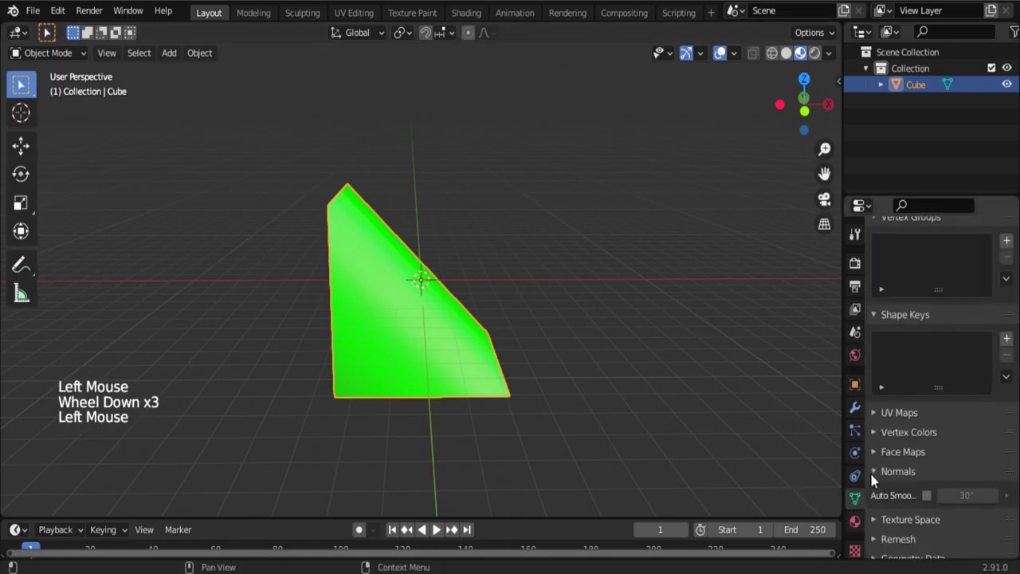
{"action": "scroll", "coordinate": [871, 474], "scroll_direction": "down", "scroll_amount": 1}
{"action": "left_click", "coordinate": [927, 465]}
{"action": "middle_click", "coordinate": [582, 317]}
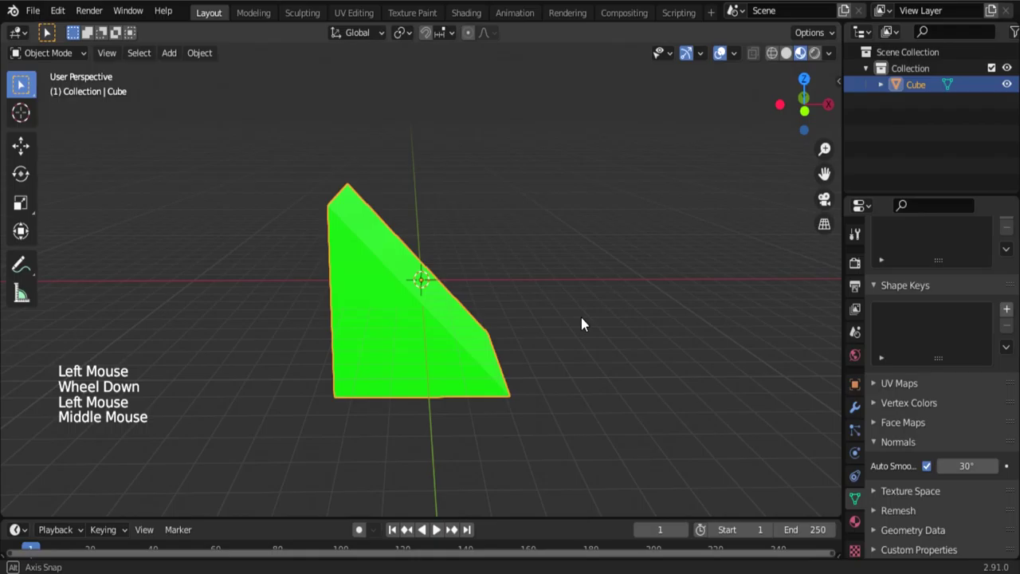
{"action": "left_click", "coordinate": [169, 53]}
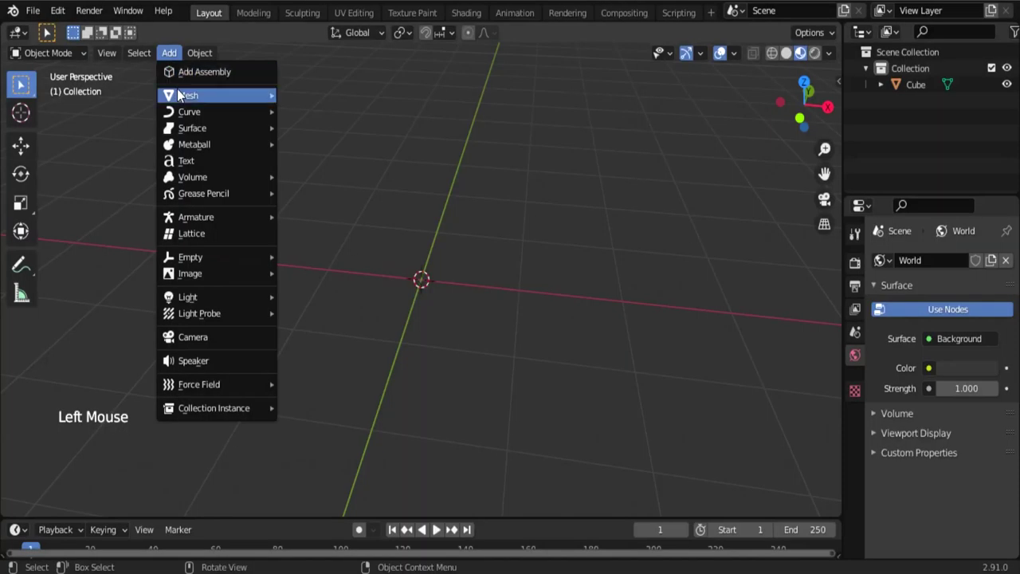
{"action": "mouse_move", "coordinate": [188, 95]}
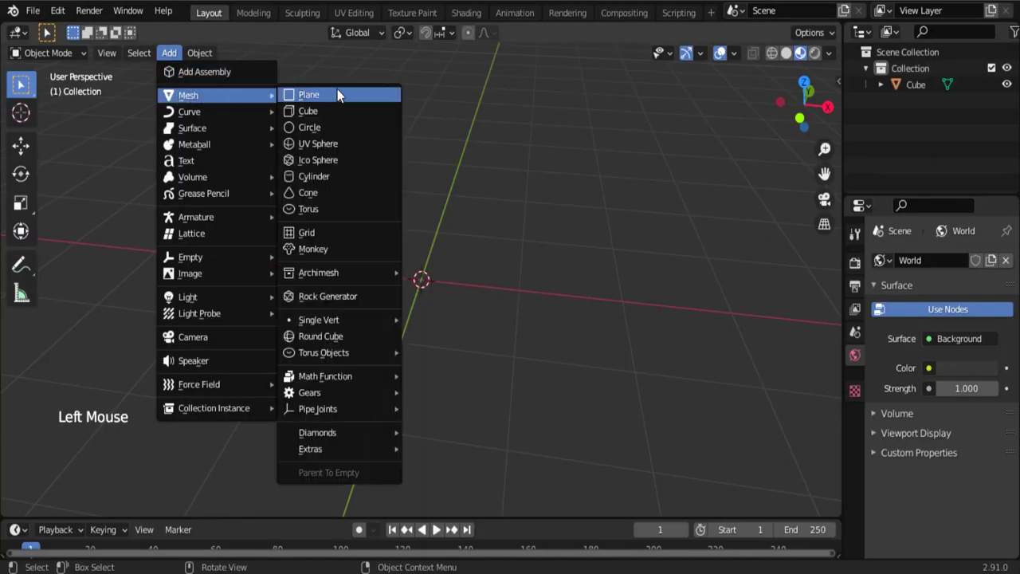
- Add a UV sphere and raise its Segments count in the Add UV Sphere panel
{"action": "left_click", "coordinate": [324, 144]}
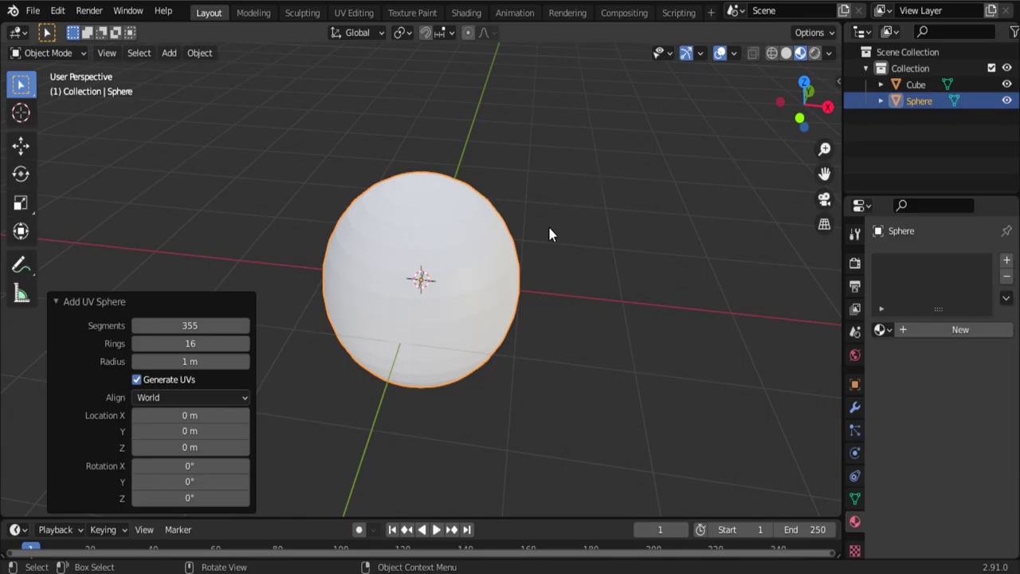
{"action": "left_click", "coordinate": [183, 325]}
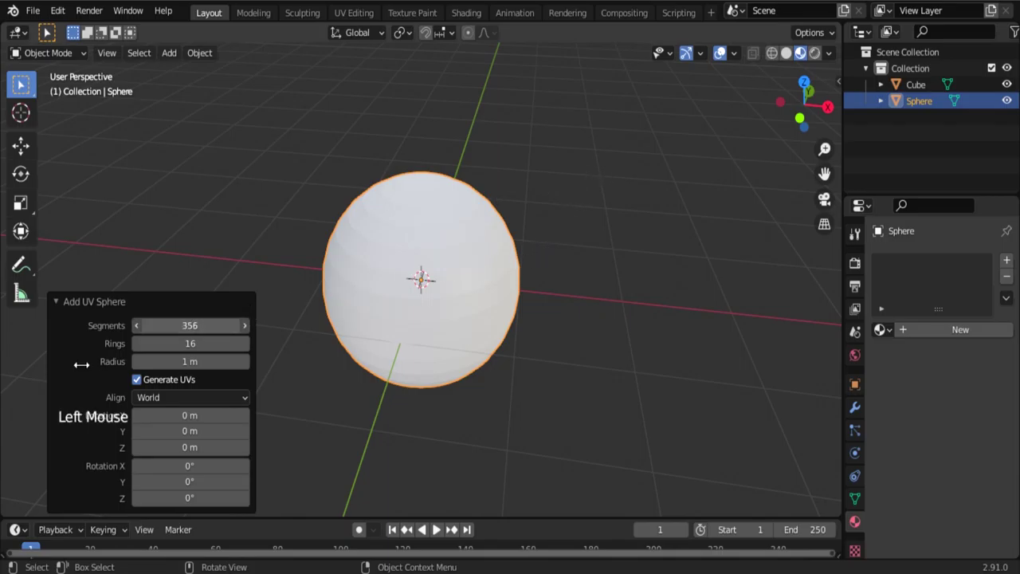
{"action": "left_click_drag", "start_coordinate": [6, 383], "coordinate": [1015, 347]}
{"action": "left_click_drag", "start_coordinate": [57, 330], "coordinate": [126, 302]}
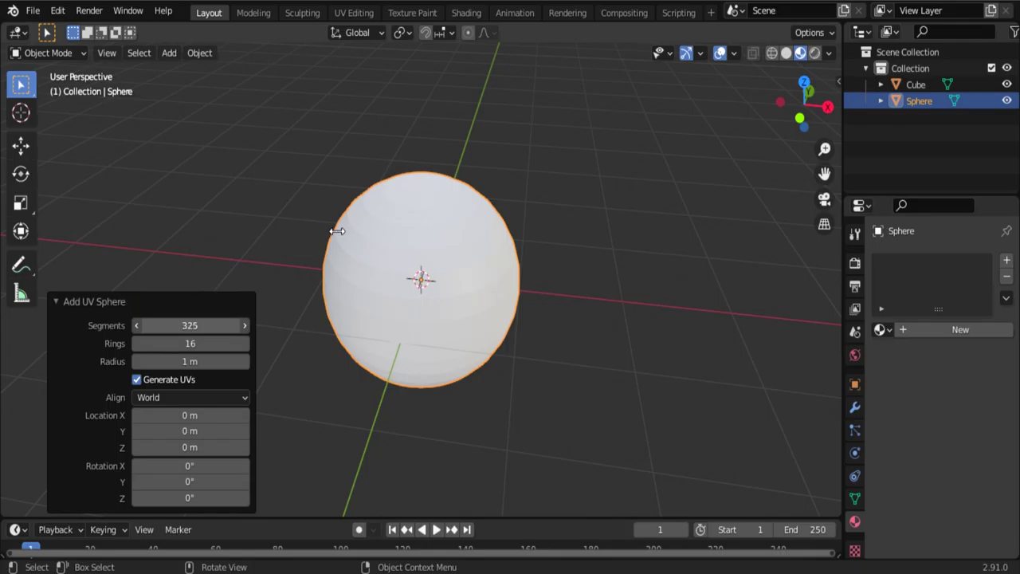
{"action": "left_click_drag", "start_coordinate": [337, 231], "coordinate": [189, 325]}
{"action": "left_click", "coordinate": [190, 325]}
{"action": "double_click", "coordinate": [157, 253]}
- Move the sphere up to about X 0.046, Y 0.356, Z 0.707 m
{"action": "left_click", "coordinate": [511, 261]}
{"action": "middle_click_drag", "start_coordinate": [527, 295], "coordinate": [550, 283]}
{"action": "key", "text": "g"}
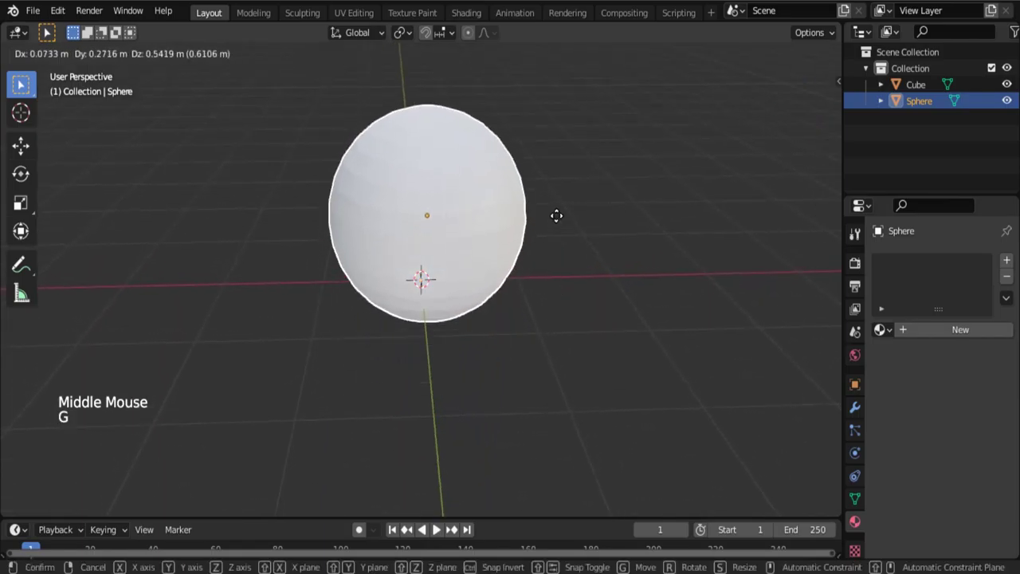
{"action": "left_click", "coordinate": [554, 209]}
{"action": "scroll", "coordinate": [560, 235], "scroll_direction": "down", "scroll_amount": 3}
{"action": "mouse_move", "coordinate": [561, 234]}
{"action": "middle_mouse_down"}
{"action": "mouse_move", "coordinate": [592, 248]}
{"action": "mouse_move", "coordinate": [546, 239]}
{"action": "middle_mouse_up"}
{"action": "scroll", "coordinate": [546, 238], "scroll_direction": "up", "scroll_amount": 4}
{"action": "scroll", "coordinate": [544, 237], "scroll_direction": "down", "scroll_amount": 1}
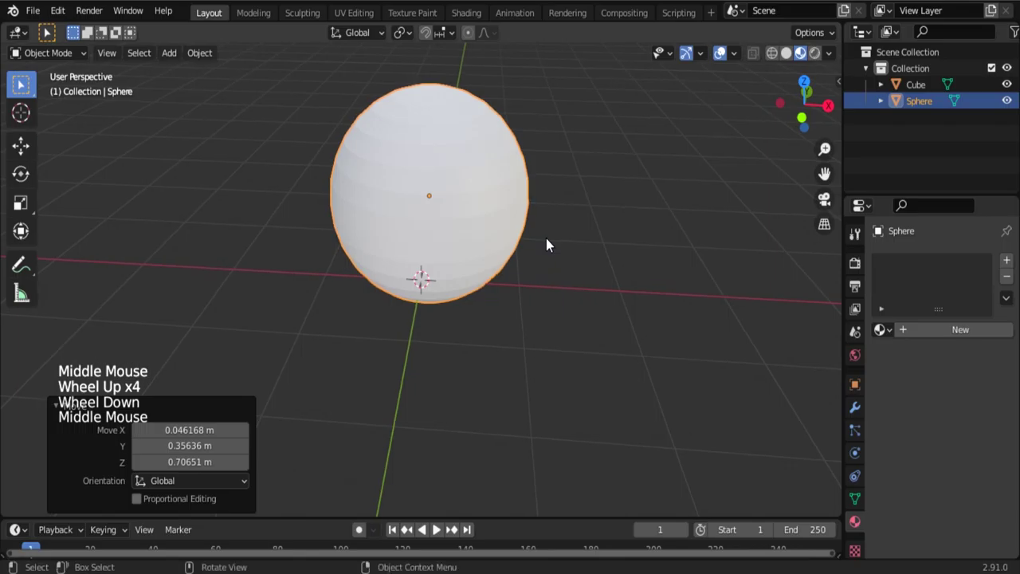
{"action": "key", "text": "n"}
{"action": "key", "text": "n"}
{"action": "key", "text": "x"}
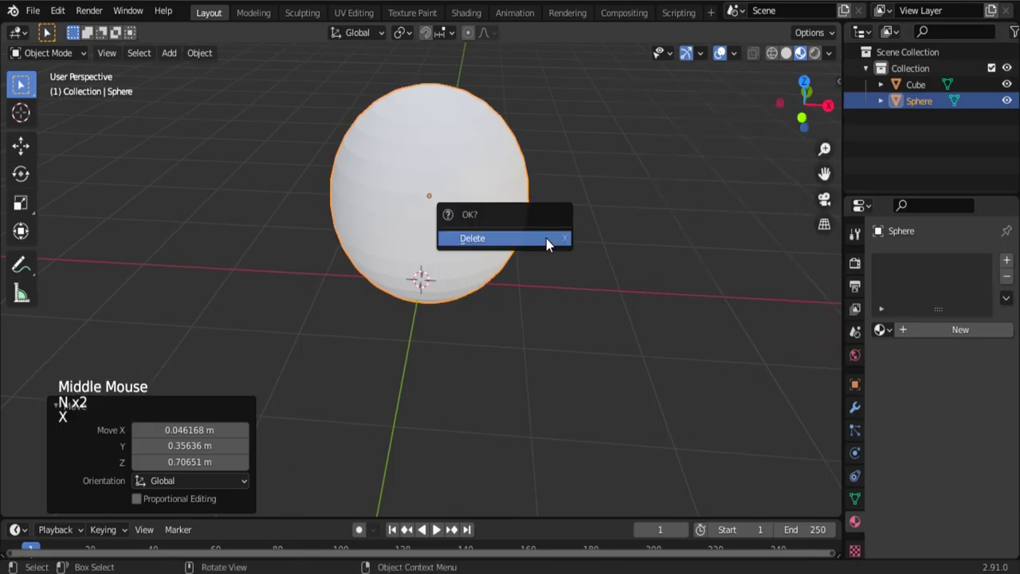
{"action": "key", "text": "z"}
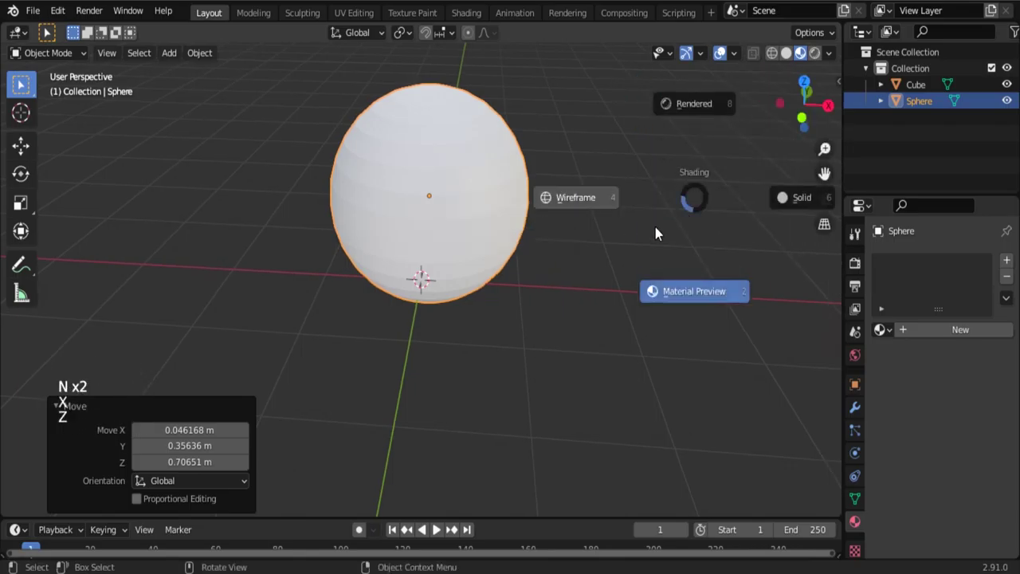
- Give the sphere a new magenta Material.002 (H 0.897, S 1.000, V 0.906)
{"action": "left_click", "coordinate": [814, 53]}
{"action": "left_click", "coordinate": [801, 52]}
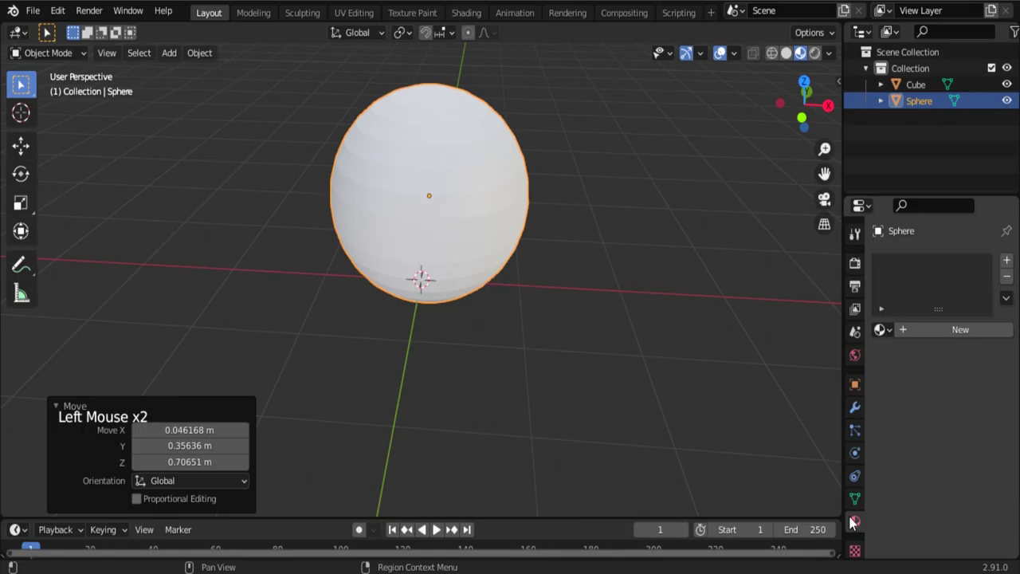
{"action": "left_click", "coordinate": [926, 329]}
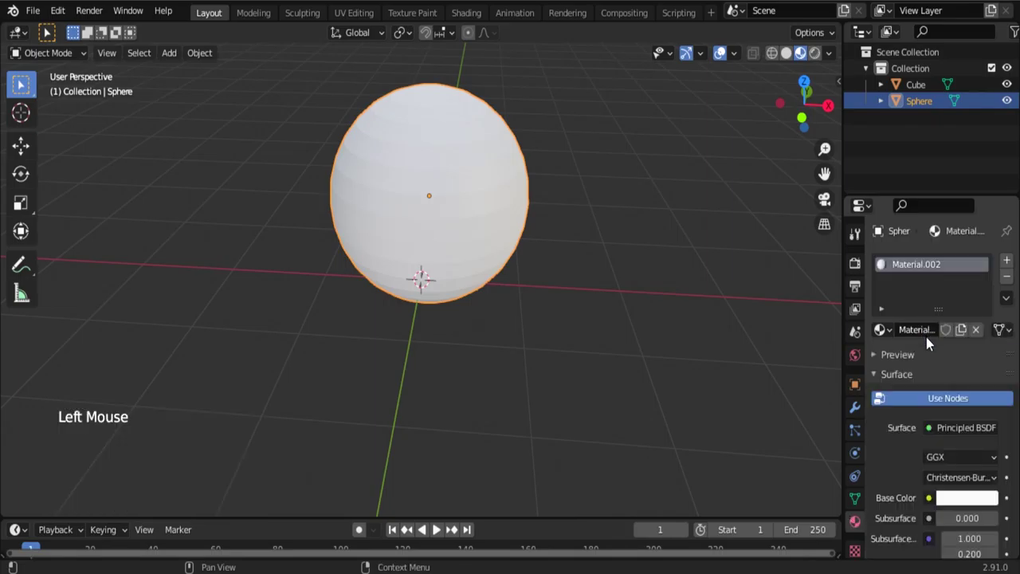
{"action": "left_click", "coordinate": [965, 498]}
{"action": "left_click_drag", "start_coordinate": [896, 358], "coordinate": [939, 377]}
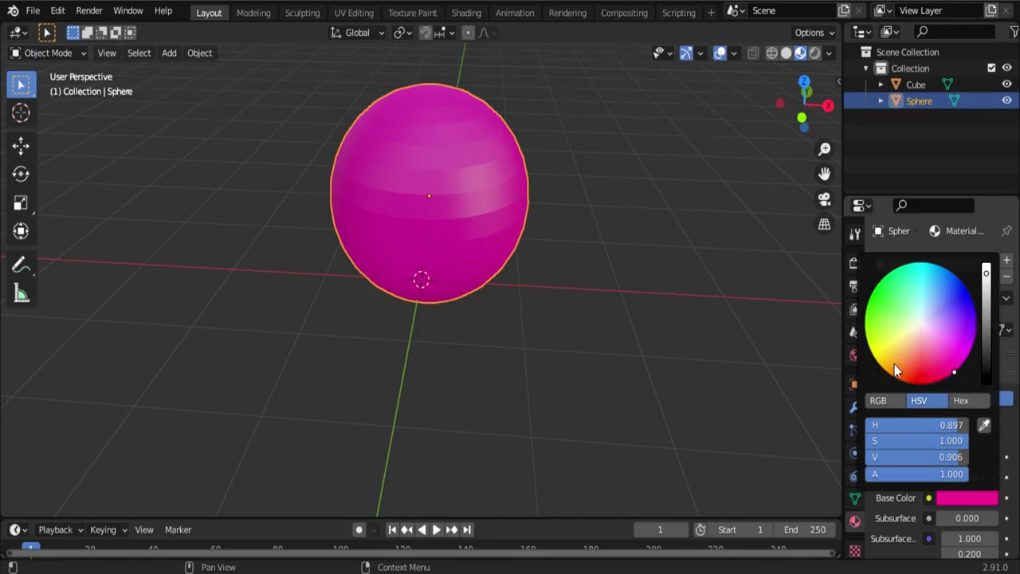
- Shade the sphere smooth and show its Object Data properties
{"action": "right_click", "coordinate": [547, 184]}
{"action": "left_click", "coordinate": [553, 185]}
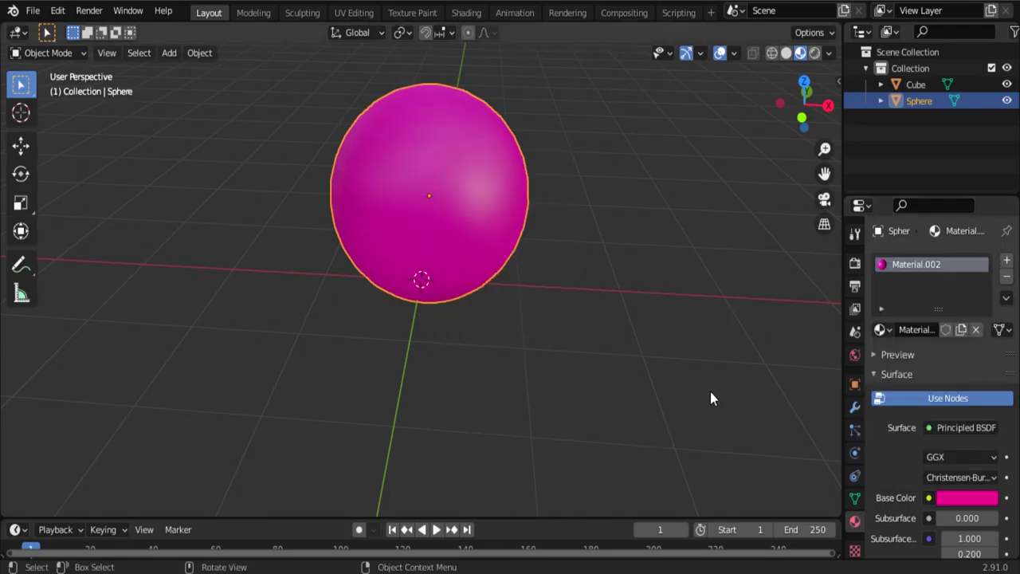
{"action": "left_click", "coordinate": [855, 499]}
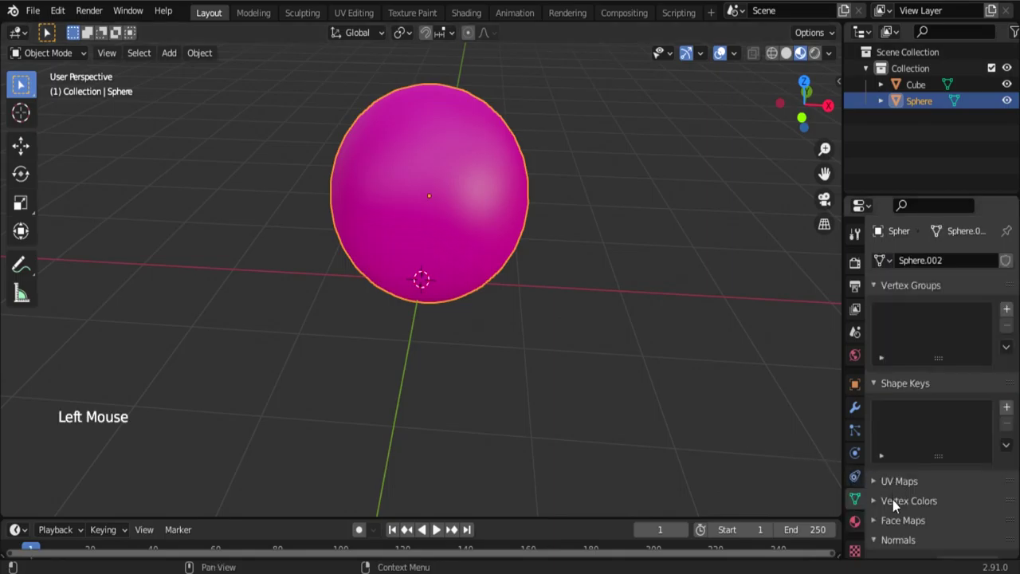
- Tick Auto Smooth (30°) in the sphere's Normals panel and zoom the view out
{"action": "scroll", "coordinate": [880, 518], "scroll_direction": "down", "scroll_amount": 2}
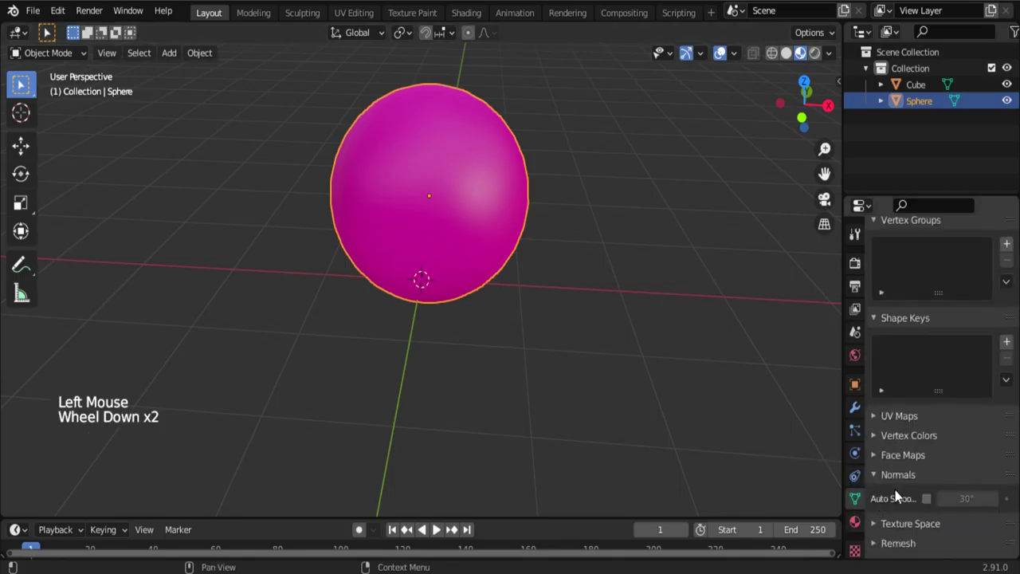
{"action": "left_click", "coordinate": [926, 498]}
{"action": "middle_click_drag", "start_coordinate": [518, 401], "coordinate": [522, 358]}
{"action": "scroll", "coordinate": [521, 358], "scroll_direction": "down", "scroll_amount": 5}
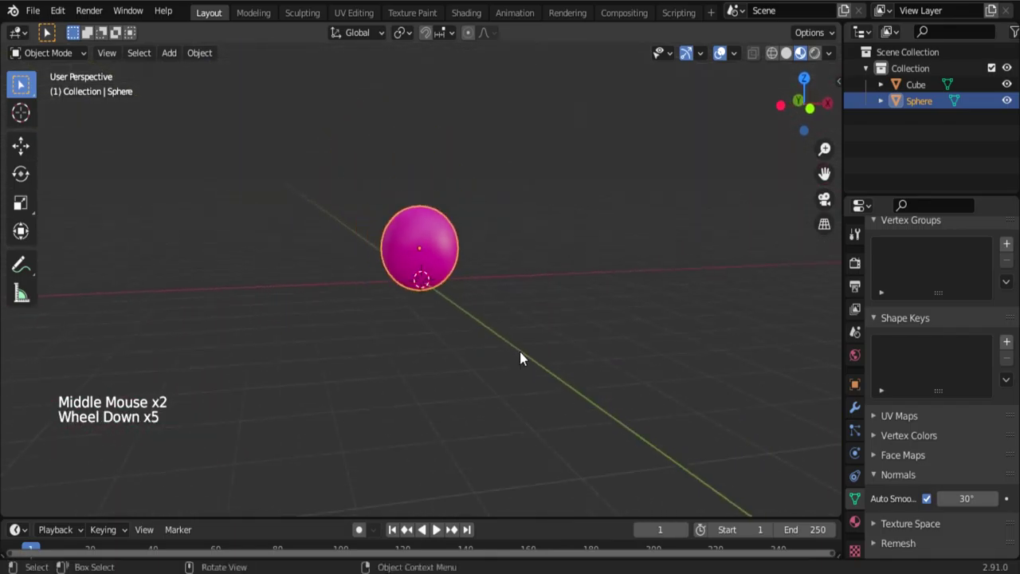
{"action": "scroll", "coordinate": [520, 358], "scroll_direction": "down", "scroll_amount": 13}
{"action": "scroll", "coordinate": [520, 358], "scroll_direction": "up", "scroll_amount": 4}
{"action": "scroll", "coordinate": [520, 358], "scroll_direction": "down", "scroll_amount": 1}
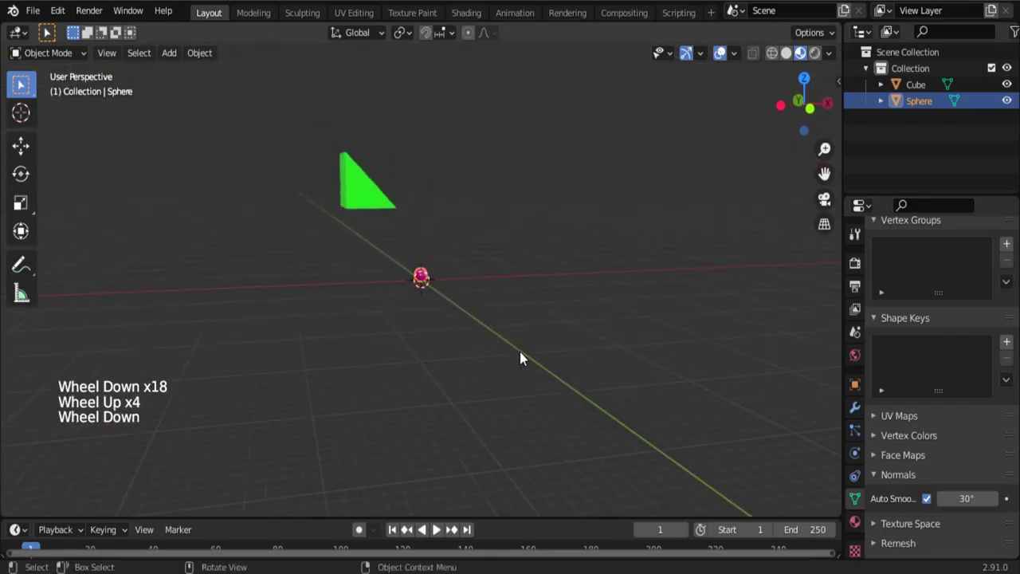
- Move the green wedge to a new position
{"action": "left_click", "coordinate": [354, 179]}
{"action": "key", "text": "g"}
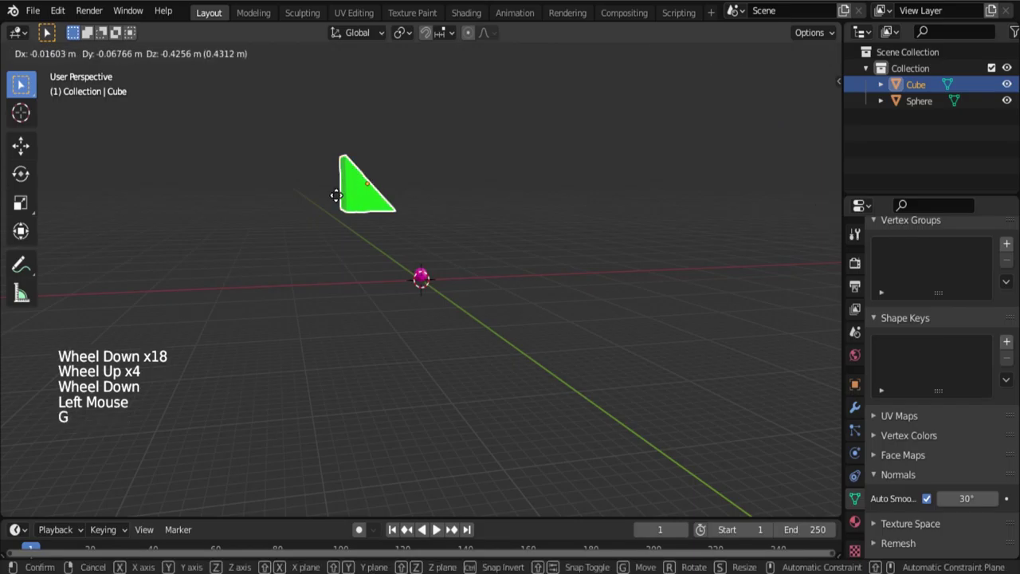
{"action": "left_click", "coordinate": [362, 270]}
- Scale the magenta sphere up to 4.240
{"action": "left_click", "coordinate": [422, 279]}
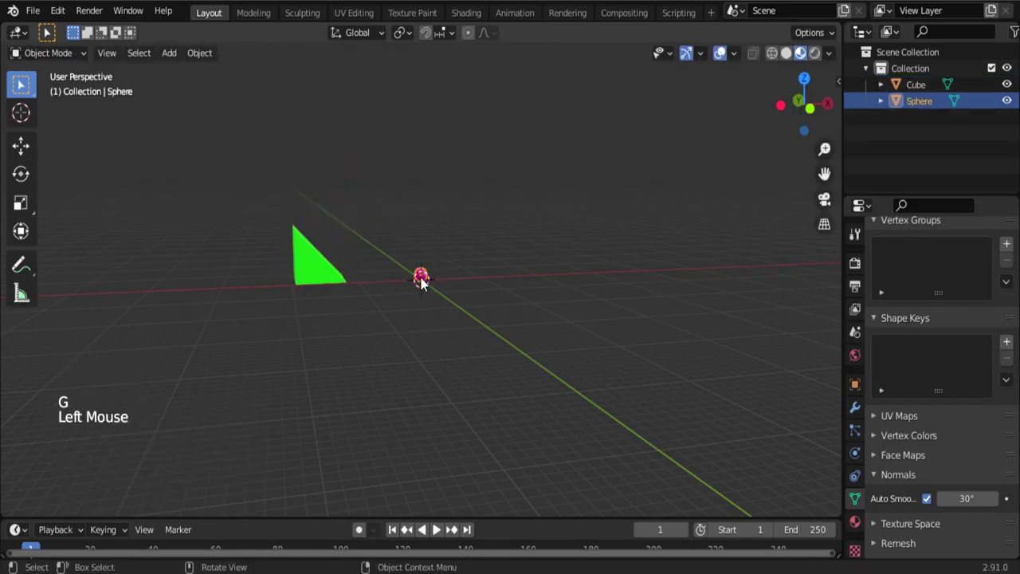
{"action": "middle_click_drag", "start_coordinate": [422, 279], "coordinate": [360, 200]}
{"action": "key", "text": "s"}
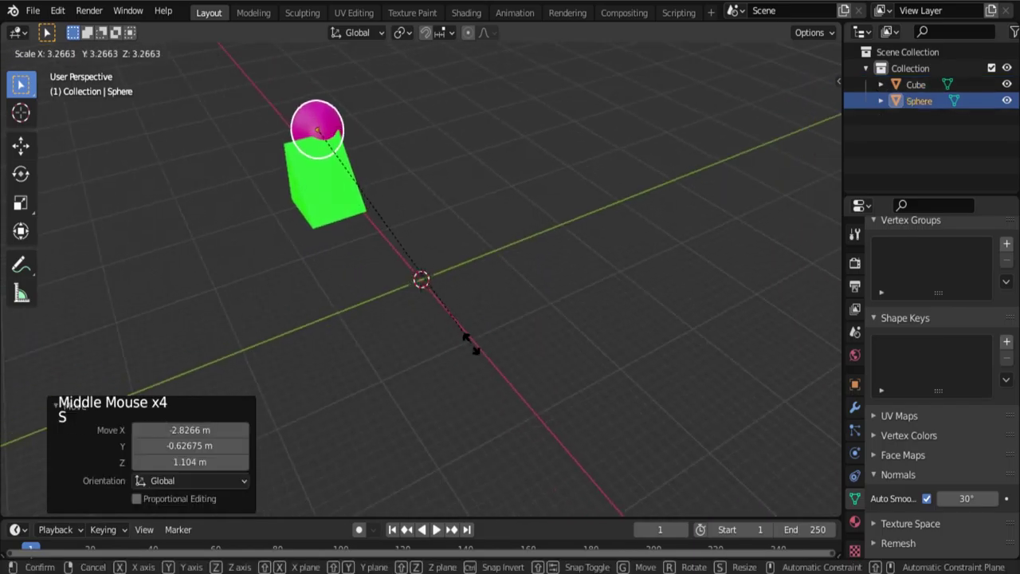
{"action": "left_click", "coordinate": [494, 415]}
{"action": "middle_click_drag", "start_coordinate": [439, 399], "coordinate": [558, 414]}
- Scale the green wedge to 3.322 so the sphere sits against it
{"action": "left_click", "coordinate": [271, 319]}
{"action": "key", "text": "s"}
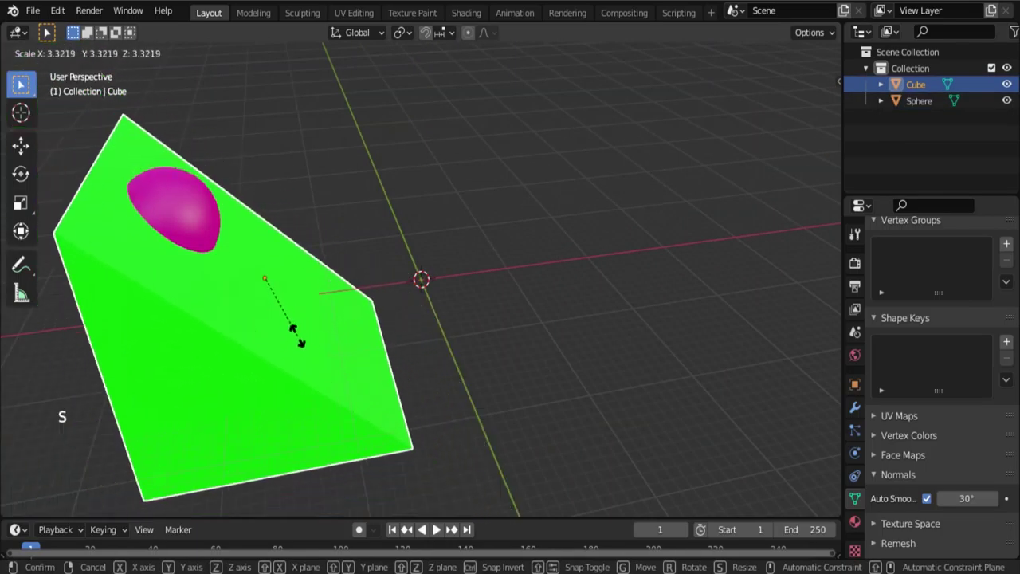
{"action": "left_click", "coordinate": [297, 343]}
{"action": "middle_click_drag", "start_coordinate": [490, 335], "coordinate": [435, 333]}
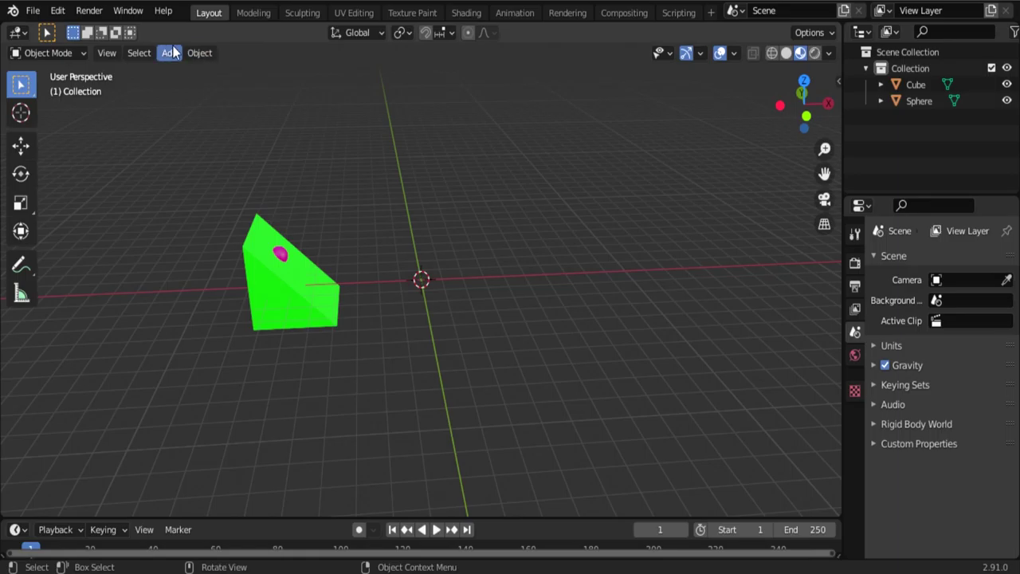
- Add a mesh cylinder and scale it uniformly to 31.29
{"action": "left_click", "coordinate": [171, 52]}
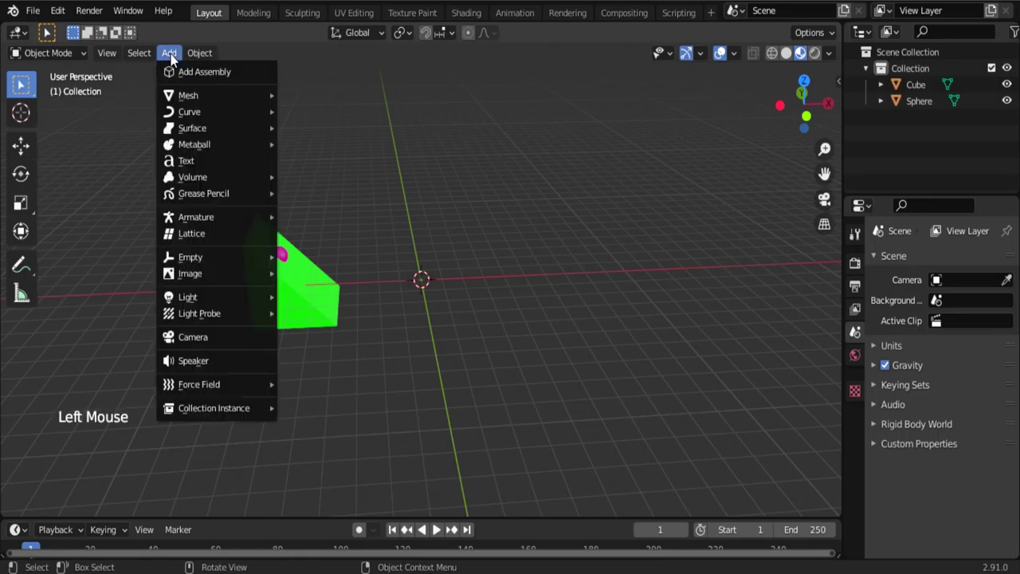
{"action": "mouse_move", "coordinate": [222, 95]}
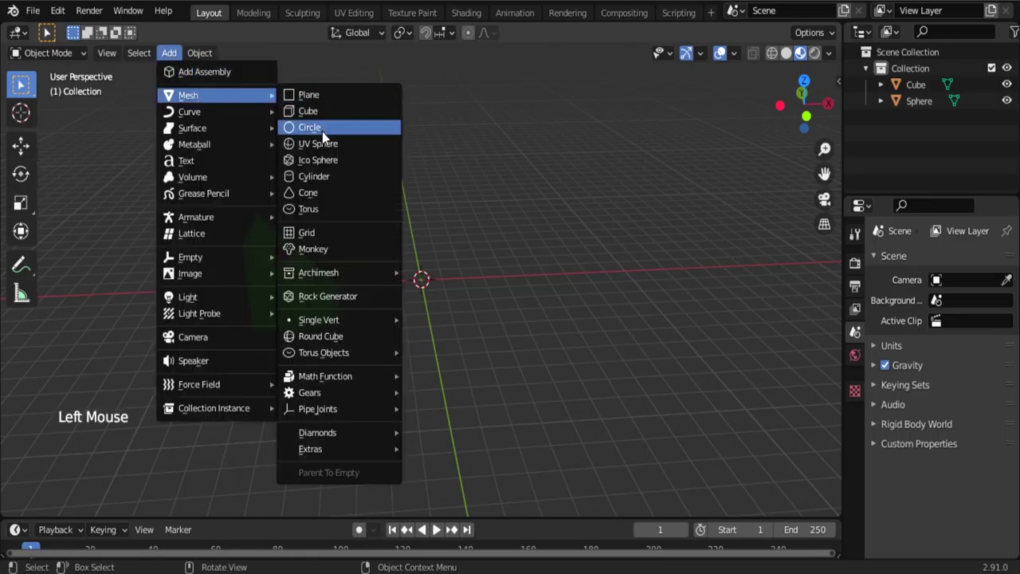
{"action": "left_click", "coordinate": [320, 175]}
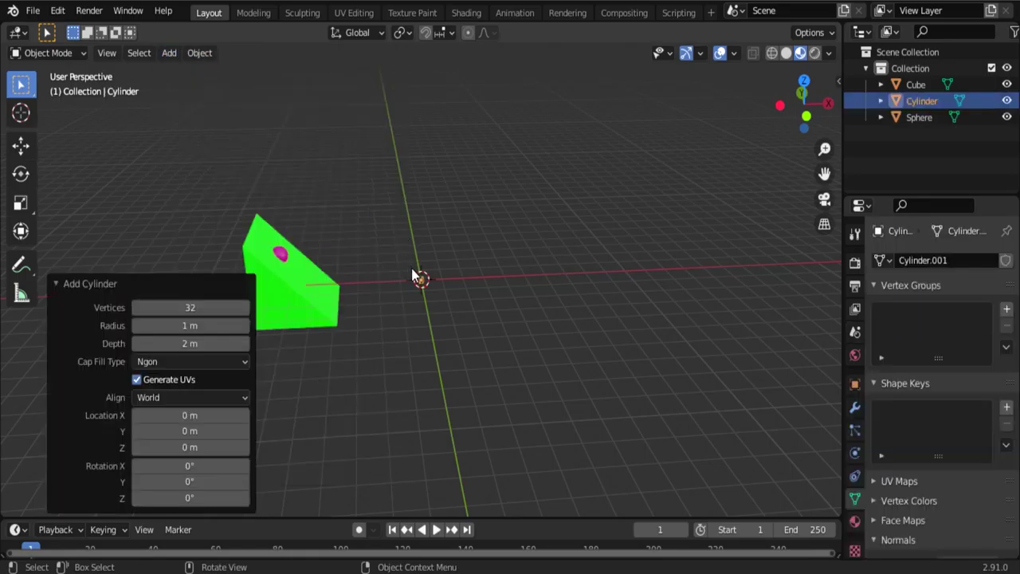
{"action": "key", "text": "s"}
{"action": "left_click", "coordinate": [511, 293]}
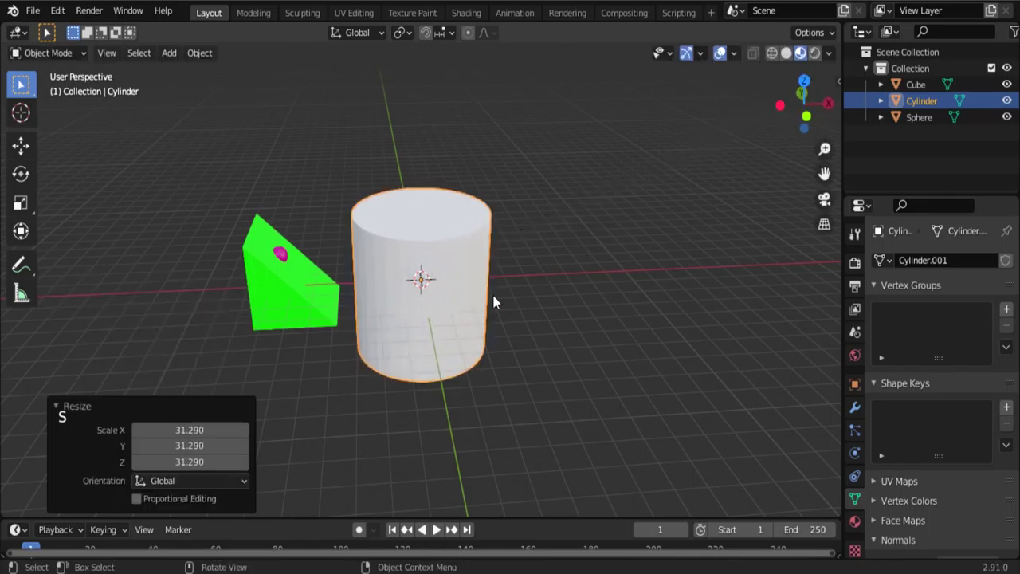
{"action": "mouse_move", "coordinate": [512, 300]}
{"action": "middle_mouse_down"}
{"action": "mouse_move", "coordinate": [408, 312]}
{"action": "mouse_move", "coordinate": [508, 294]}
{"action": "middle_mouse_up"}
- Switch the viewport back to Material Preview shading
{"action": "key", "text": "z"}
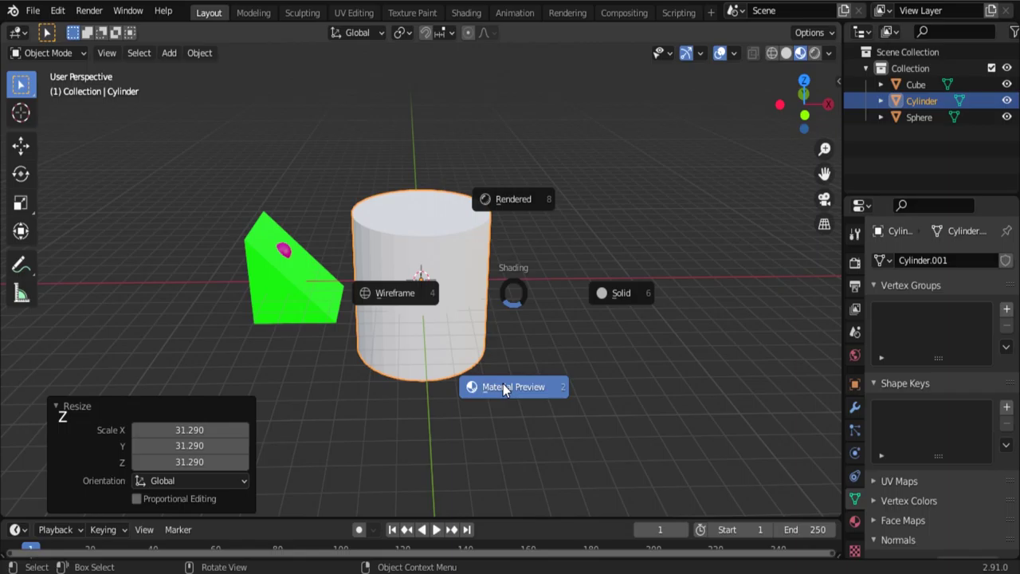
{"action": "left_click", "coordinate": [802, 57]}
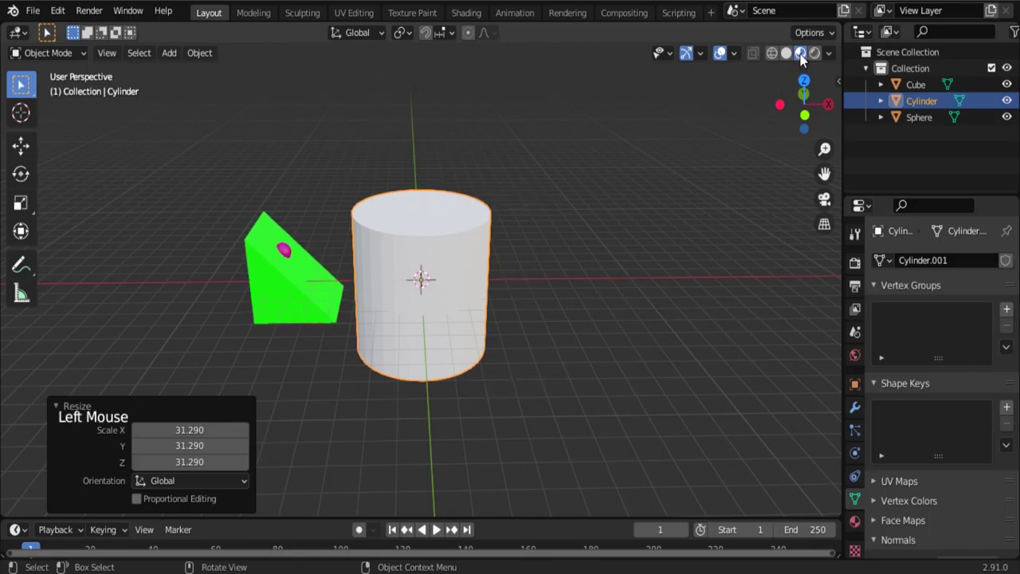
{"action": "mouse_move", "coordinate": [595, 246]}
{"action": "middle_mouse_down"}
{"action": "mouse_move", "coordinate": [611, 209]}
{"action": "mouse_move", "coordinate": [571, 233]}
{"action": "mouse_move", "coordinate": [590, 242]}
{"action": "middle_mouse_up"}
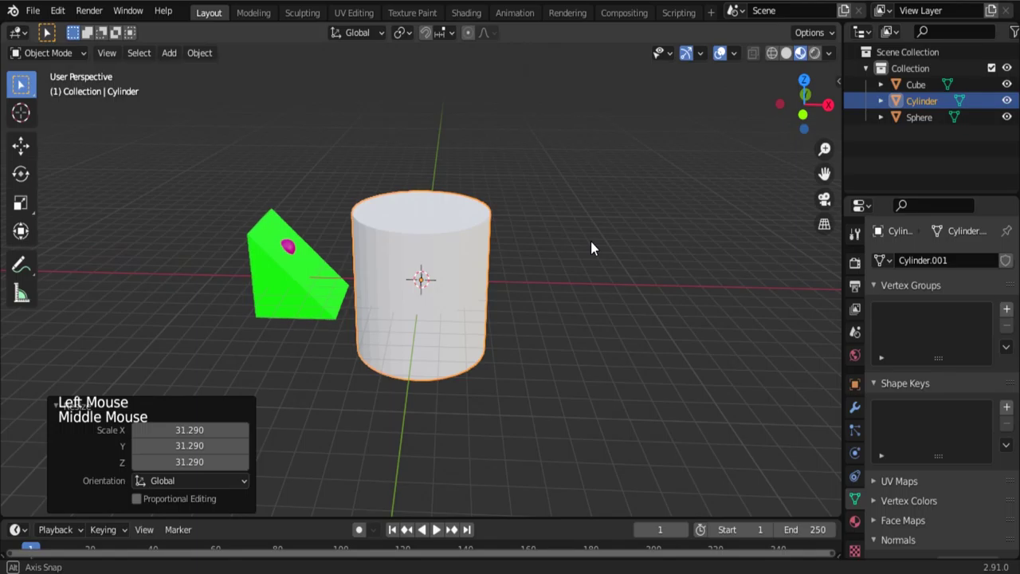
- Give the cylinder a new cyan material with hue 0.493 and full brightness
{"action": "left_click", "coordinate": [855, 521]}
{"action": "left_click", "coordinate": [980, 331]}
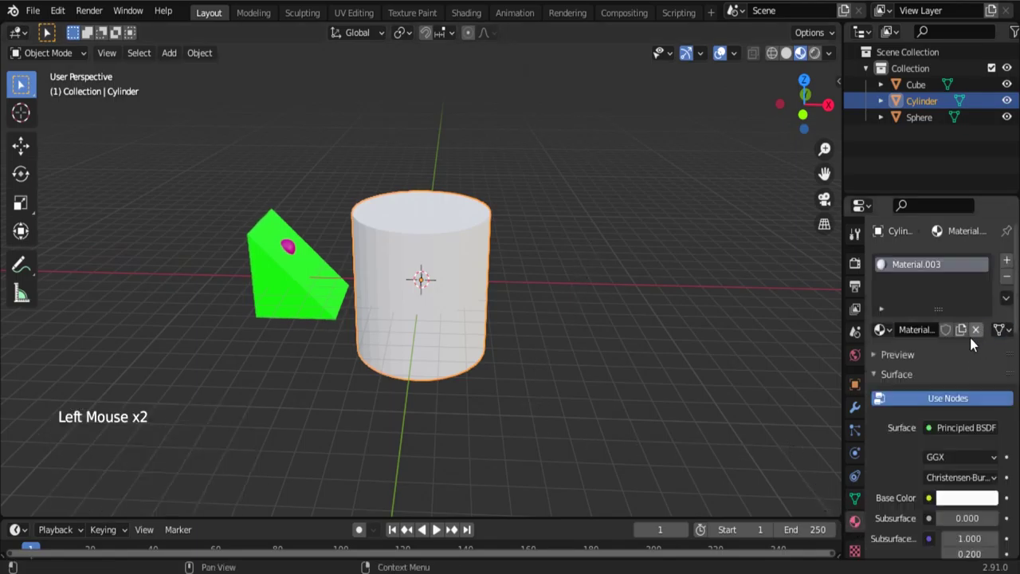
{"action": "left_click", "coordinate": [953, 500]}
{"action": "left_click_drag", "start_coordinate": [958, 365], "coordinate": [919, 262]}
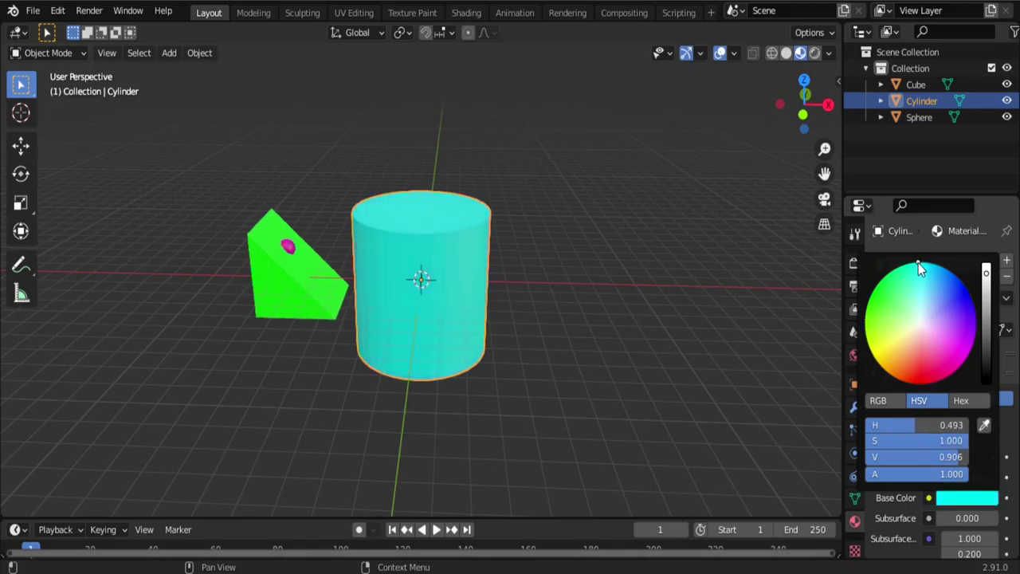
{"action": "left_click_drag", "start_coordinate": [986, 272], "coordinate": [986, 263]}
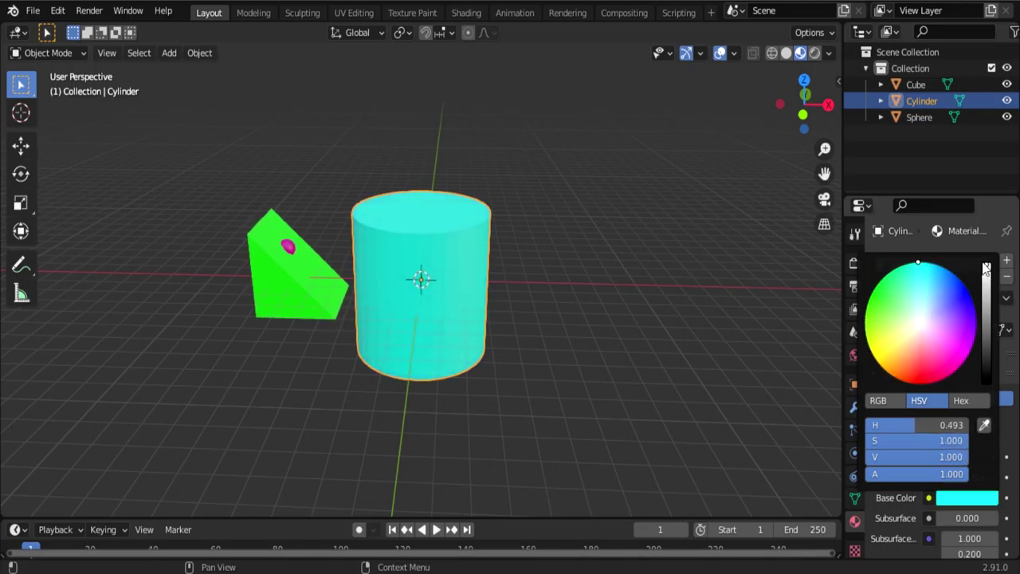
{"action": "left_click", "coordinate": [613, 339]}
- Apply Shade Smooth to the cylinder, then select the green wedge
{"action": "right_click", "coordinate": [542, 250]}
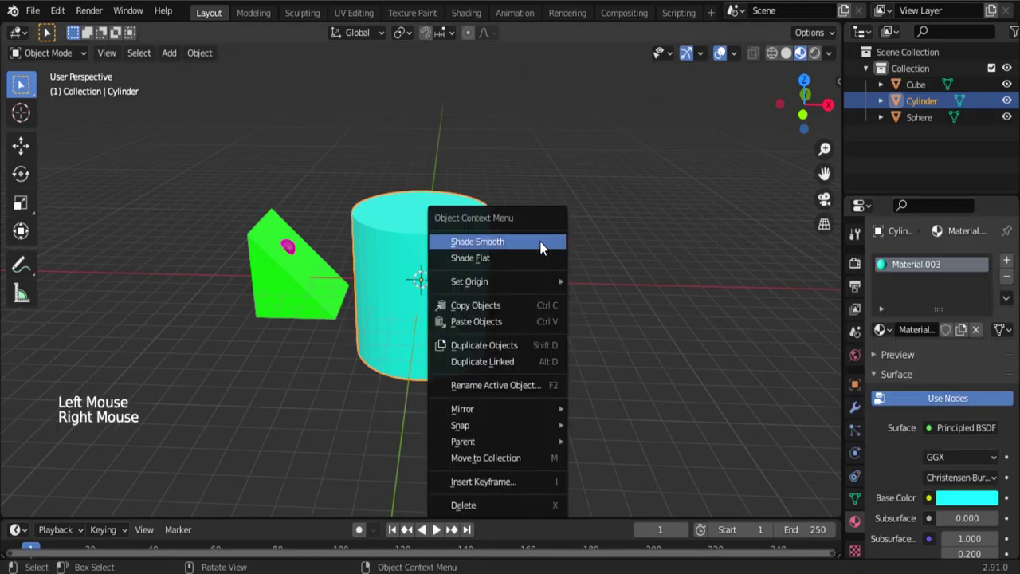
{"action": "left_click", "coordinate": [541, 242]}
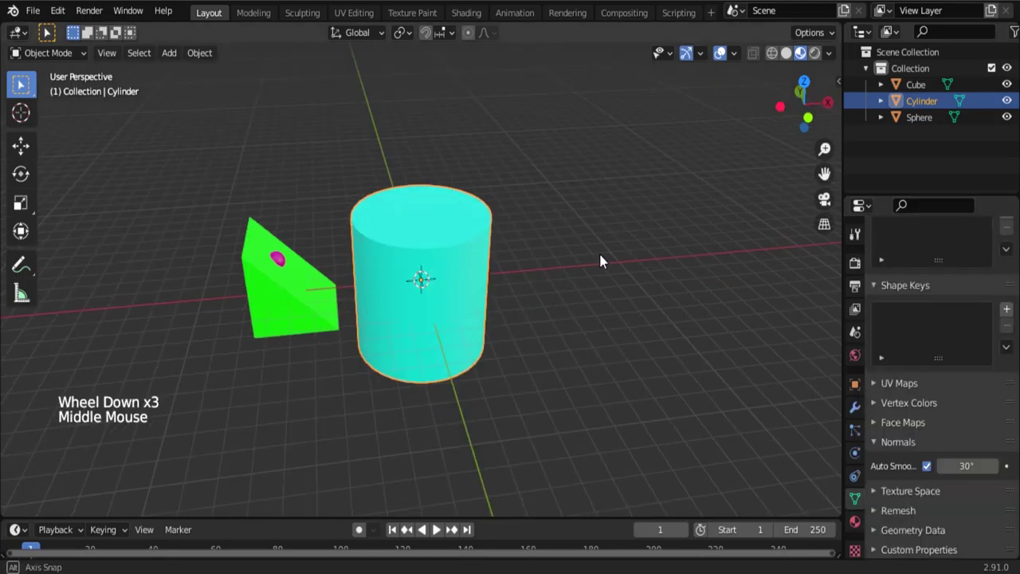
{"action": "left_click", "coordinate": [309, 322]}
- Move the green wedge onto the top of the cyan cylinder, repositioning it twice
{"action": "key", "text": "g"}
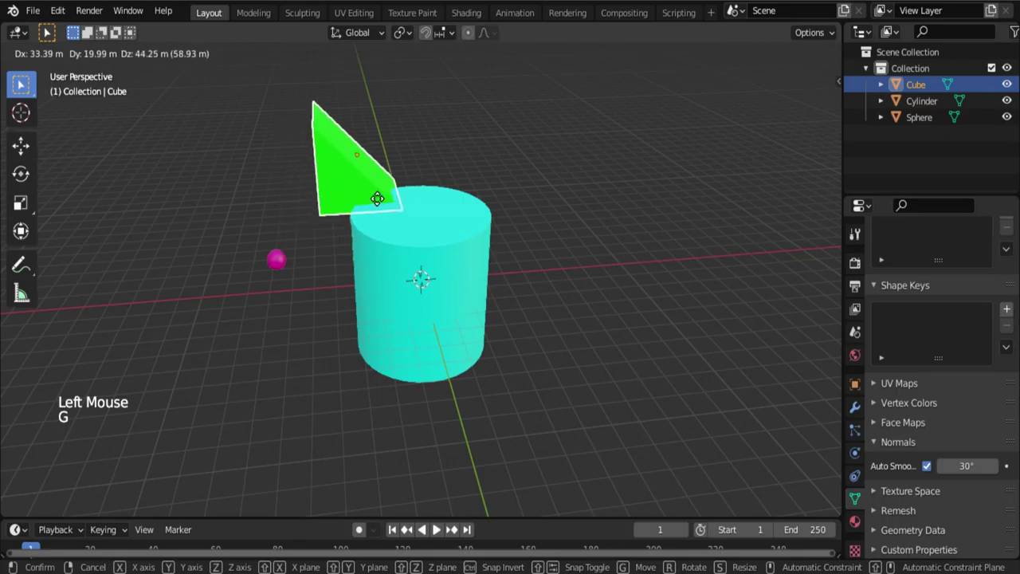
{"action": "left_click", "coordinate": [426, 206]}
{"action": "middle_click_drag", "start_coordinate": [426, 211], "coordinate": [353, 283]}
{"action": "key", "text": "g"}
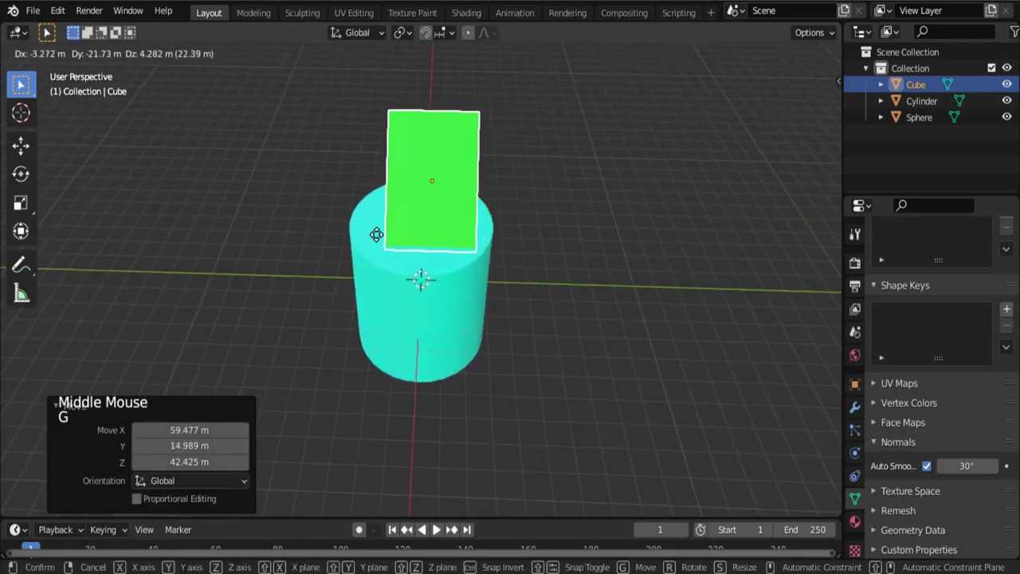
{"action": "left_click", "coordinate": [374, 249]}
{"action": "middle_click_drag", "start_coordinate": [373, 250], "coordinate": [535, 237]}
- Scale the magenta sphere to 9.205 so it sits against the cylinder
{"action": "left_click", "coordinate": [283, 271]}
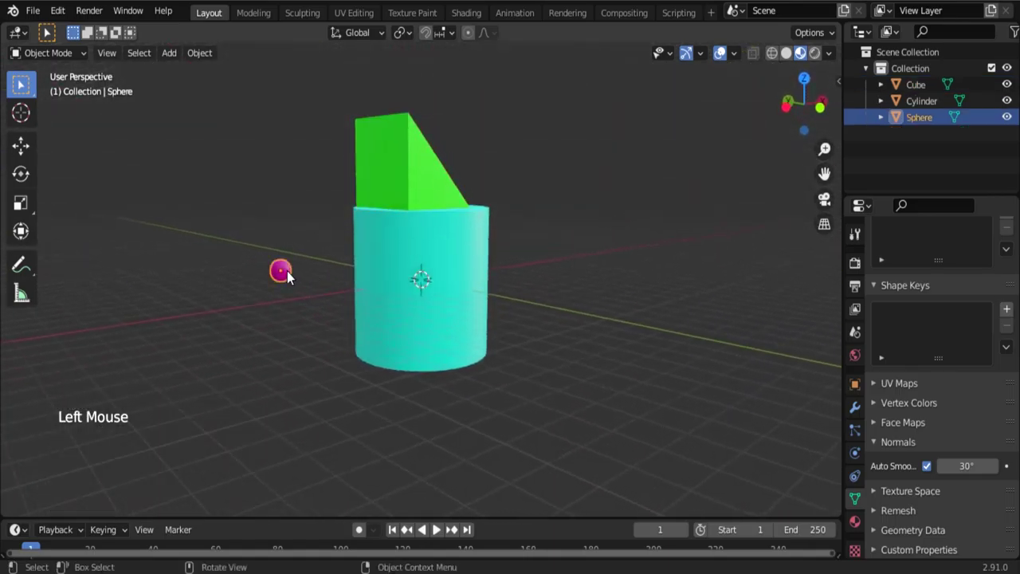
{"action": "key", "text": "s"}
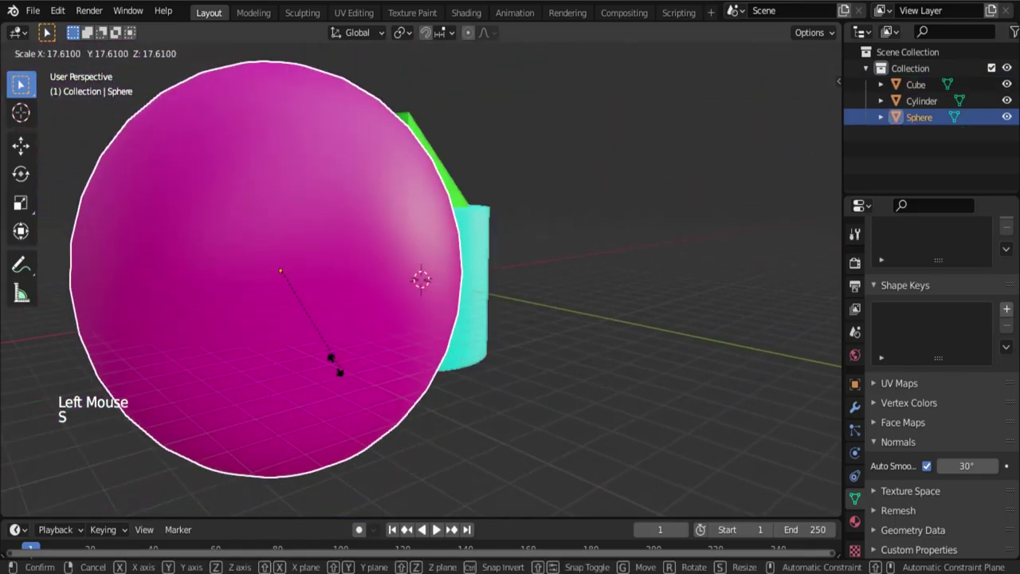
{"action": "left_click", "coordinate": [349, 380]}
{"action": "middle_click_drag", "start_coordinate": [349, 379], "coordinate": [600, 348]}
{"action": "middle_click_drag", "start_coordinate": [649, 345], "coordinate": [604, 379]}
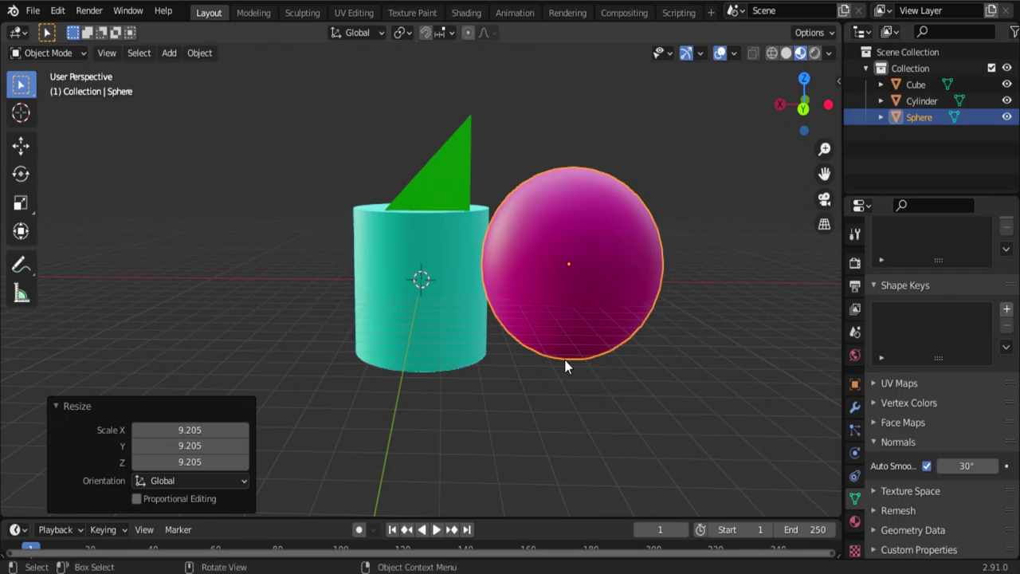
- Move all three objects together, then begin enlarging the green wedge
{"action": "key", "text": "a"}
{"action": "key", "text": "g"}
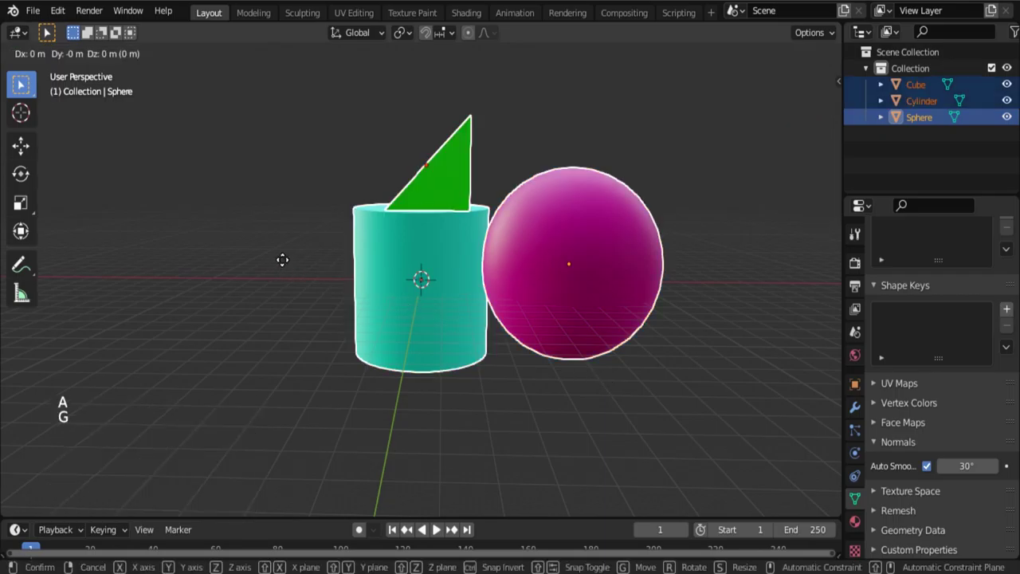
{"action": "left_click", "coordinate": [221, 264]}
{"action": "middle_click_drag", "start_coordinate": [412, 314], "coordinate": [425, 350]}
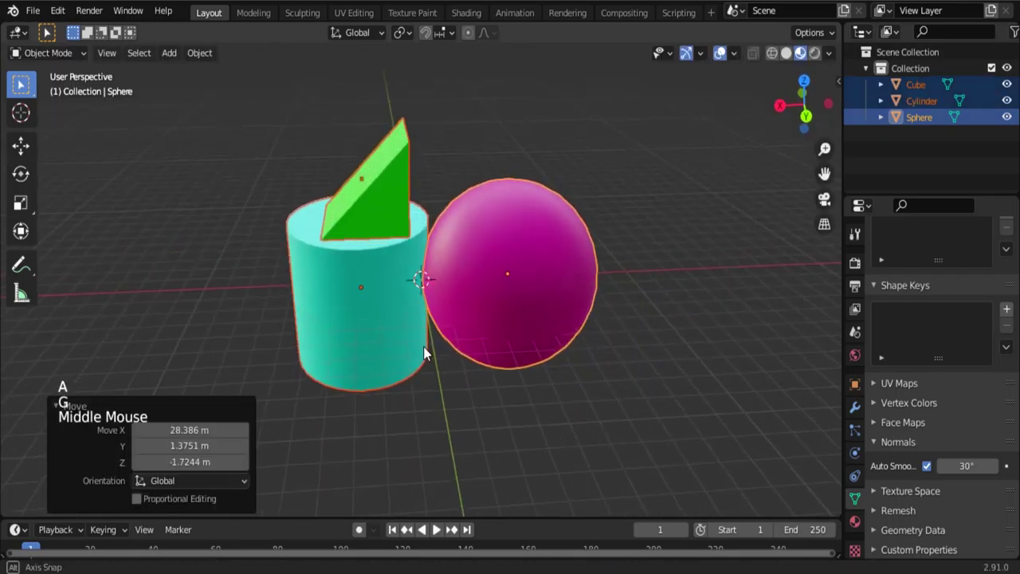
{"action": "left_click", "coordinate": [380, 199]}
{"action": "key", "text": "s"}
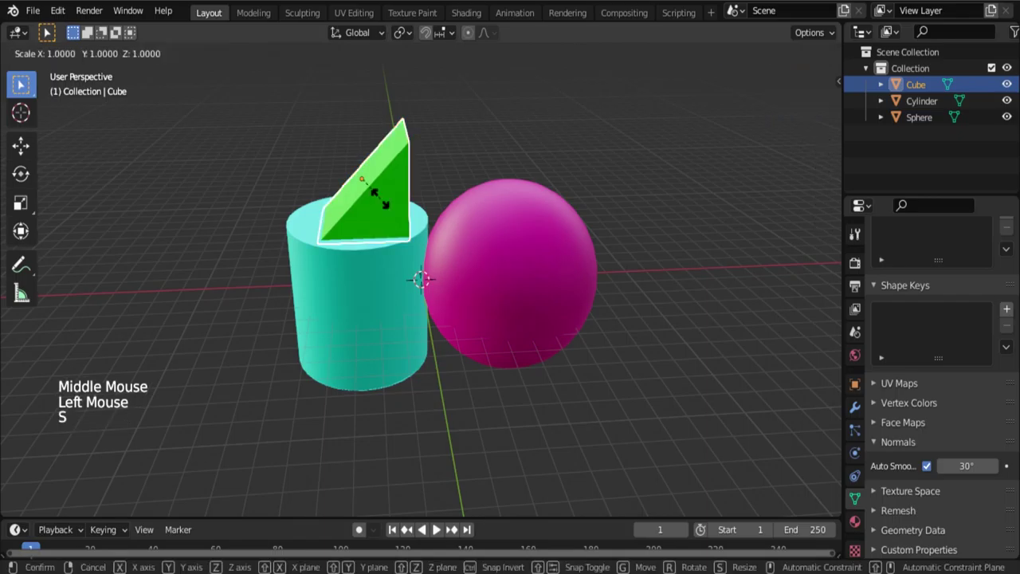